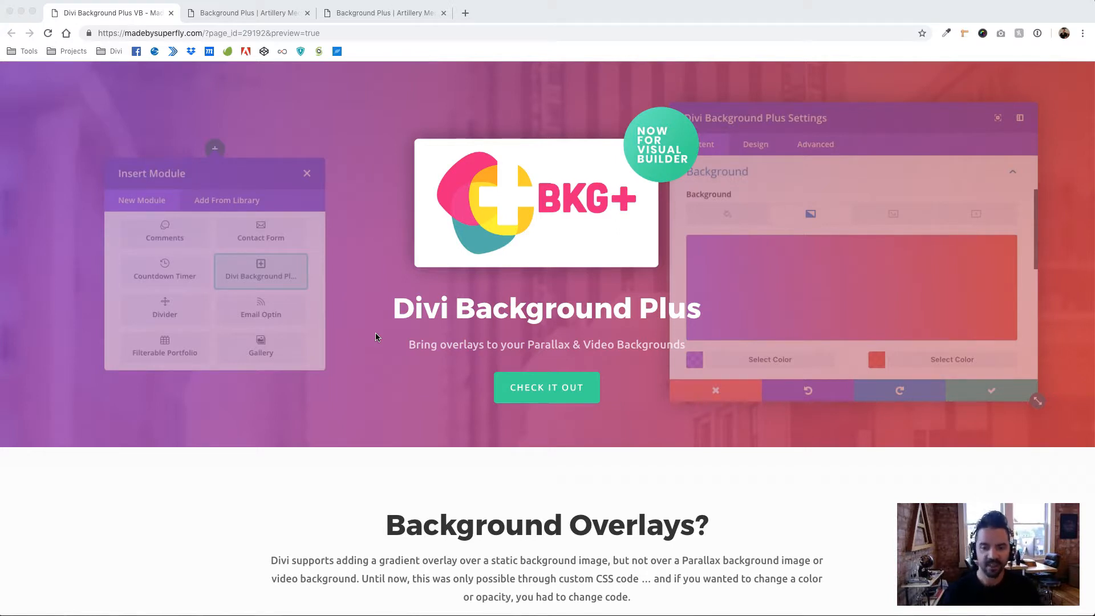
Look through the Divi Background Plus product page, from the overlay introduction to the testimonial and pricing section.
scroll(301, 329, down, 10)
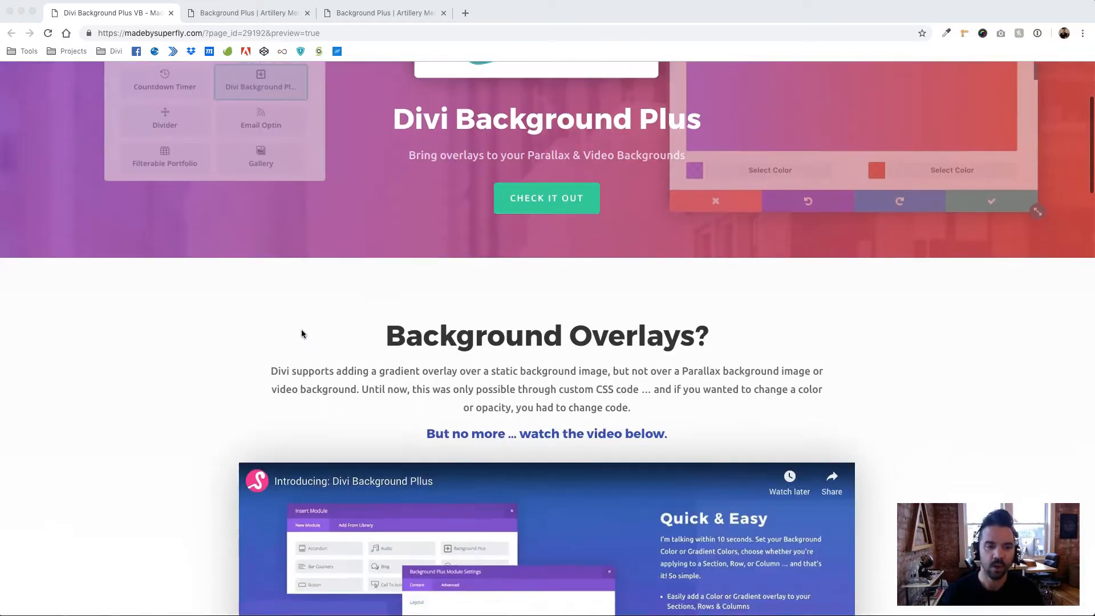
scroll(183, 320, down, 5)
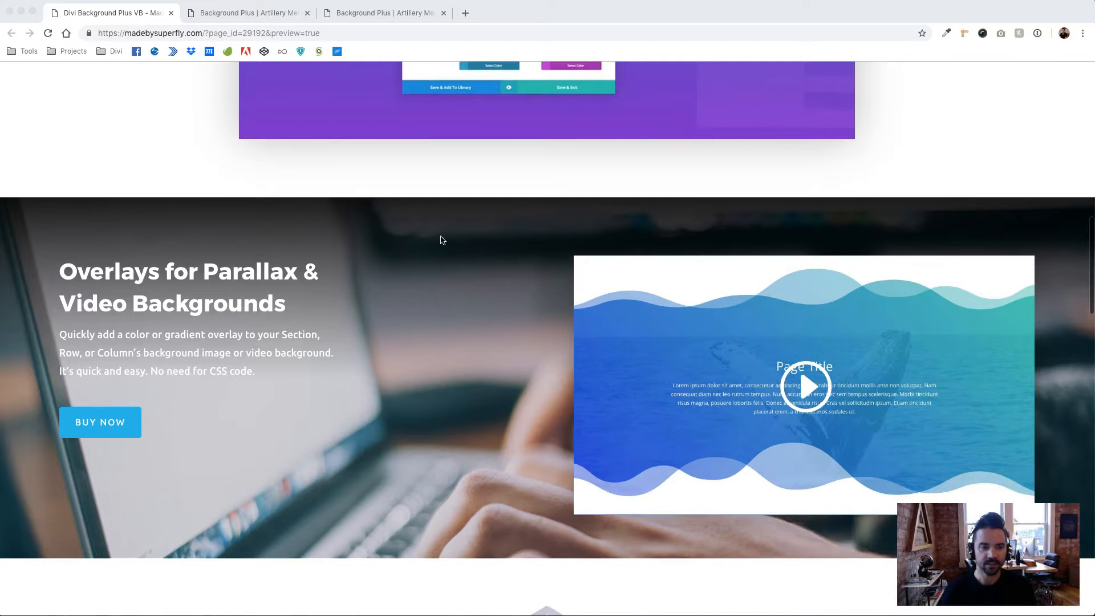
scroll(439, 238, down, 2)
scroll(440, 237, up, 3)
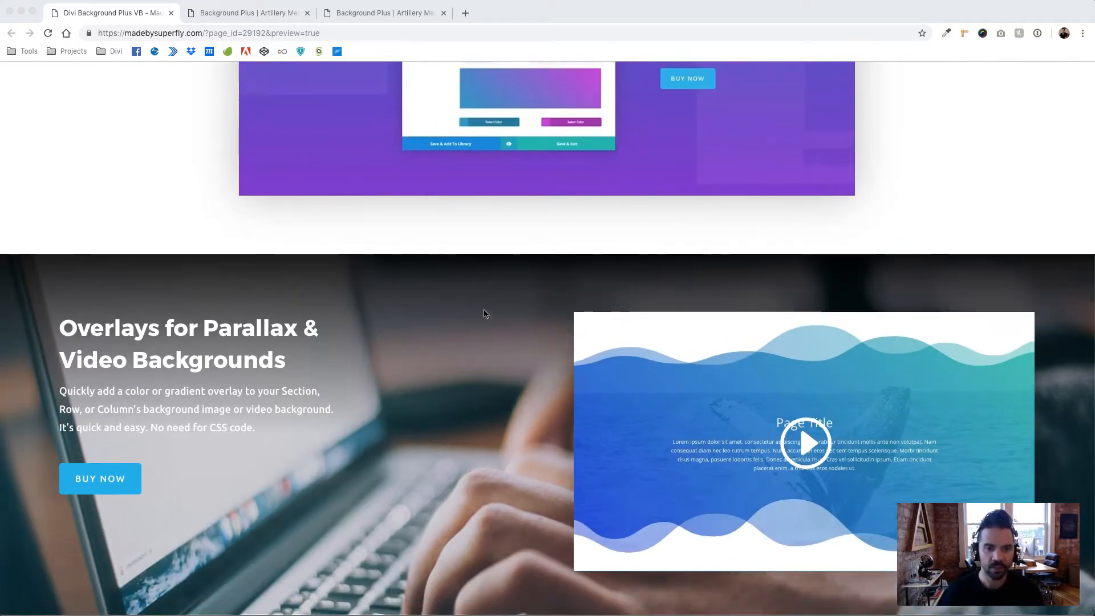
scroll(398, 343, down, 3)
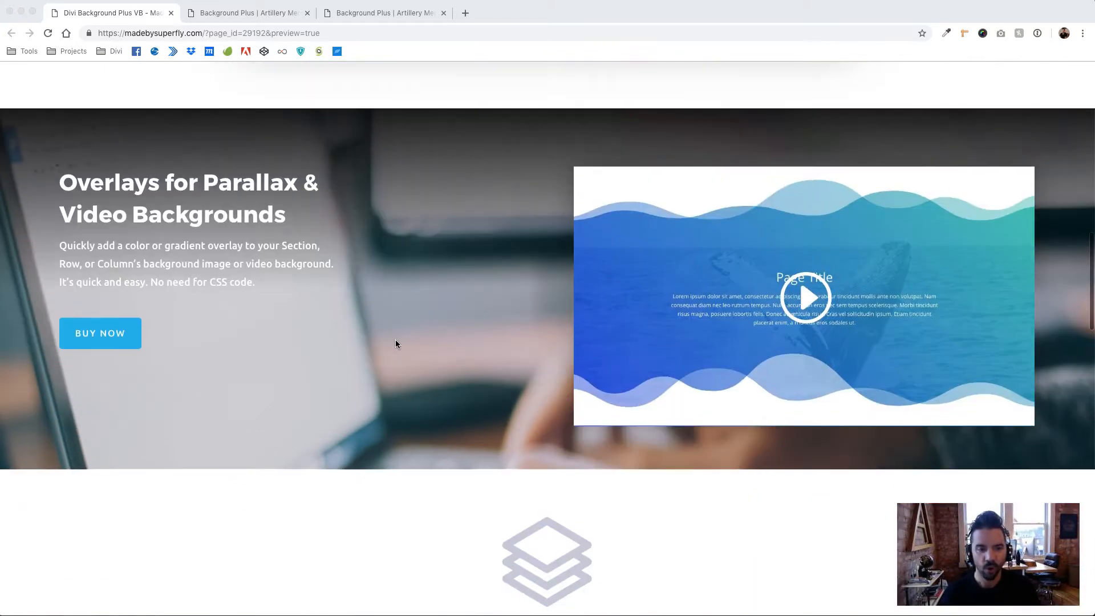
scroll(469, 219, up, 2)
scroll(469, 219, down, 8)
scroll(469, 219, down, 20)
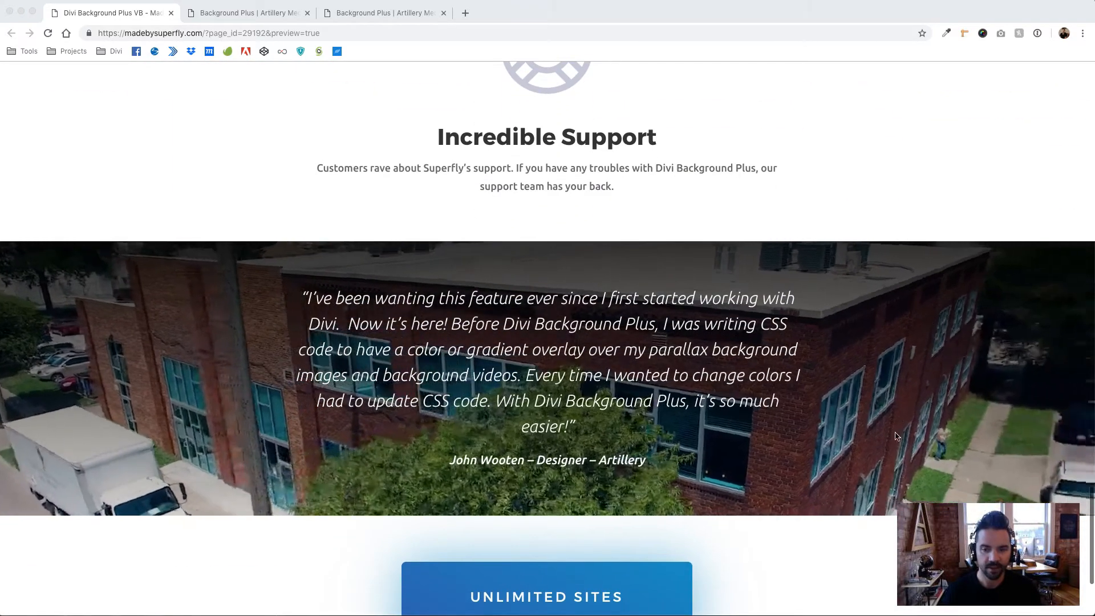
scroll(247, 365, up, 1)
scroll(246, 364, down, 4)
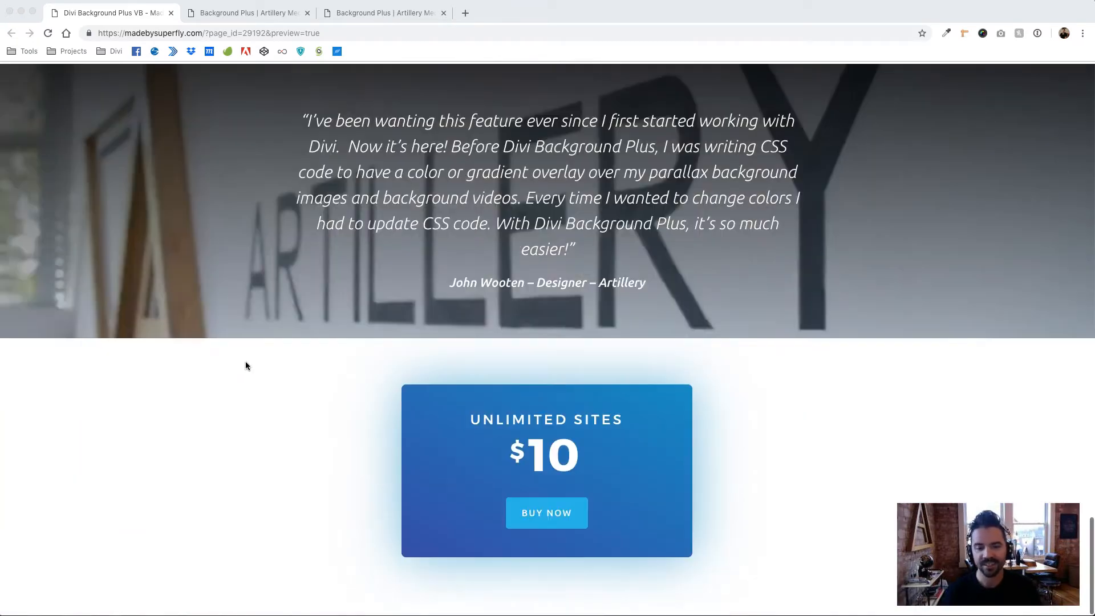
scroll(245, 322, up, 15)
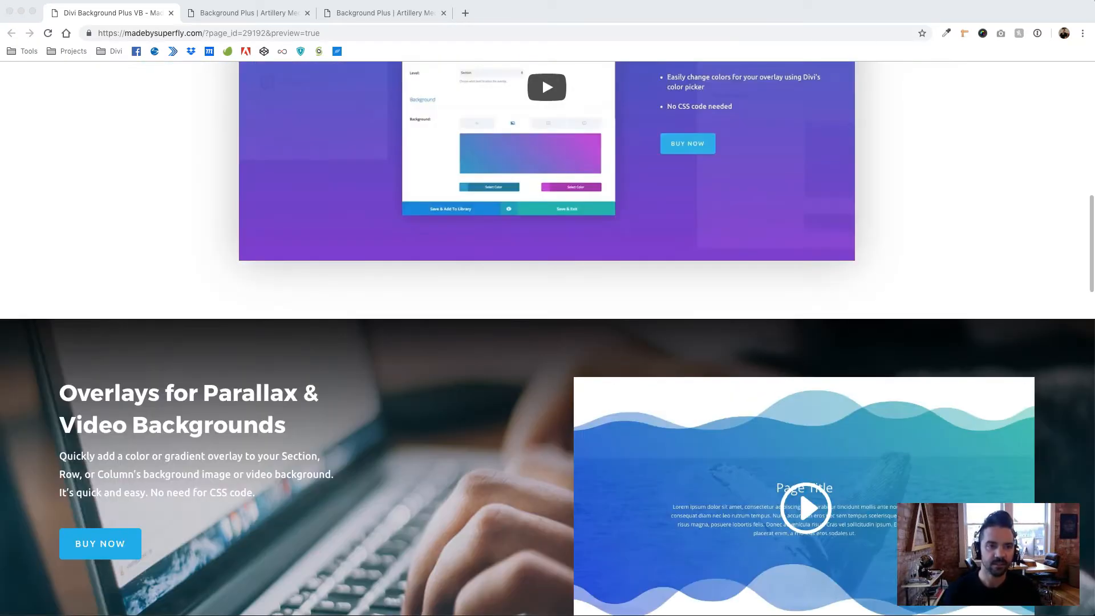
Switch to the live Background Plus demo page and examine the city-buildings section with the overlay color heading.
click(386, 20)
scroll(683, 304, down, 8)
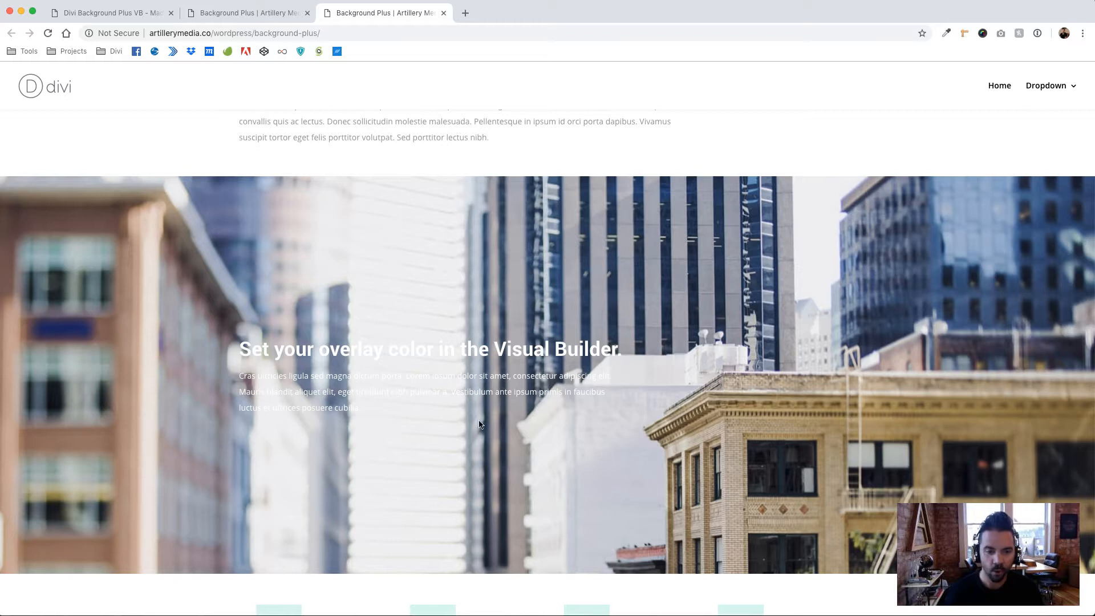
scroll(516, 304, down, 4)
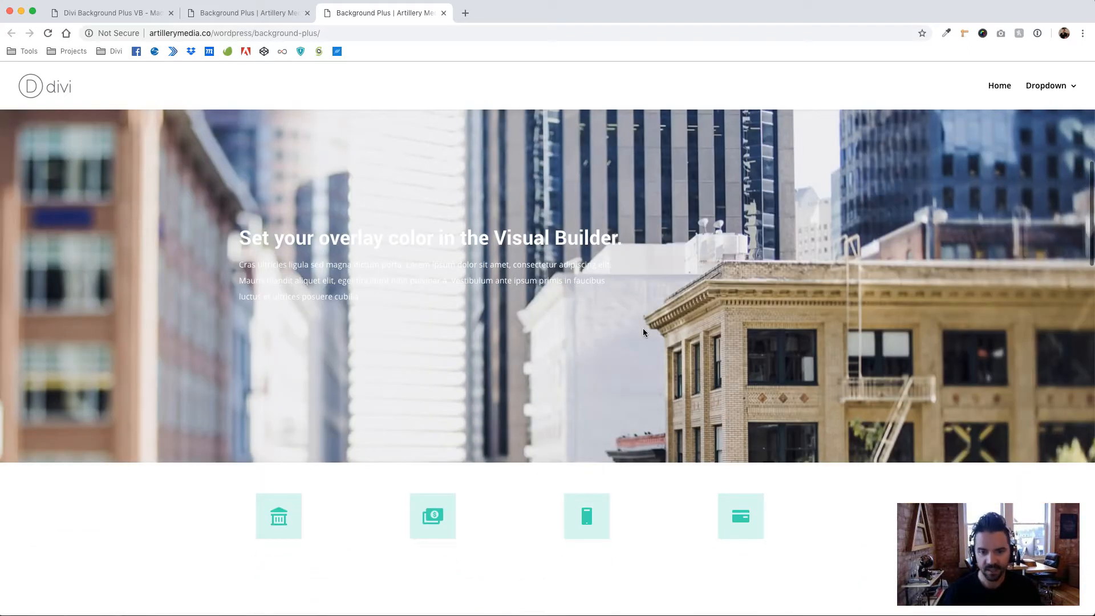
scroll(643, 332, up, 1)
Open the background options of the city-buildings section in the Visual Builder version of the page.
click(249, 17)
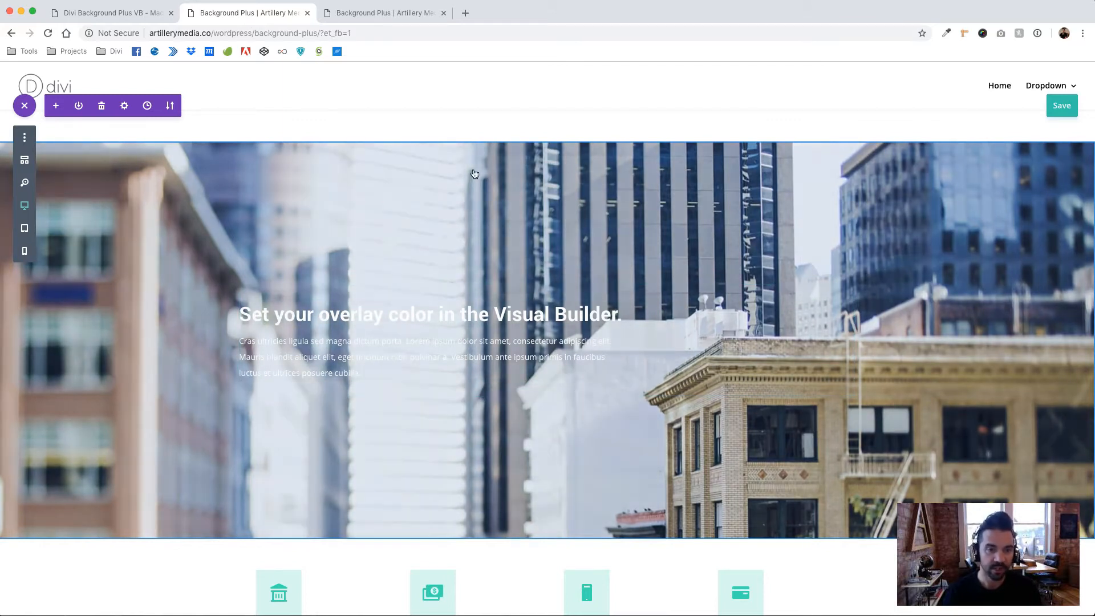
scroll(149, 206, up, 1)
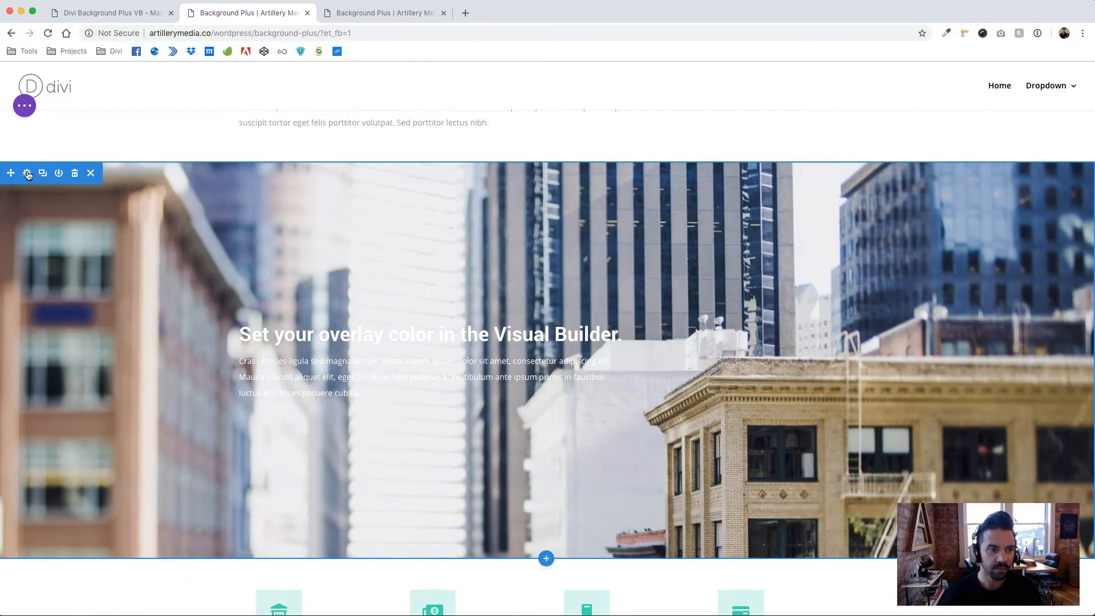
click(28, 178)
click(586, 320)
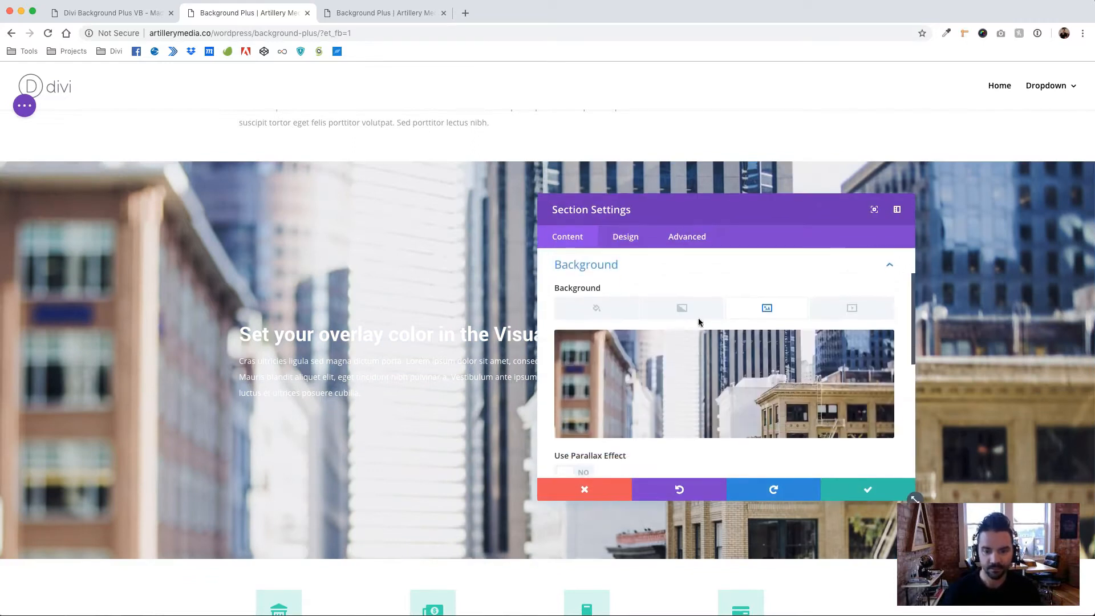
Try a semi-transparent grey background color on the section with the city image, and remove the color again.
click(609, 310)
click(724, 376)
scroll(684, 388, down, 1)
click(645, 411)
drag(881, 320, 879, 351)
click(654, 348)
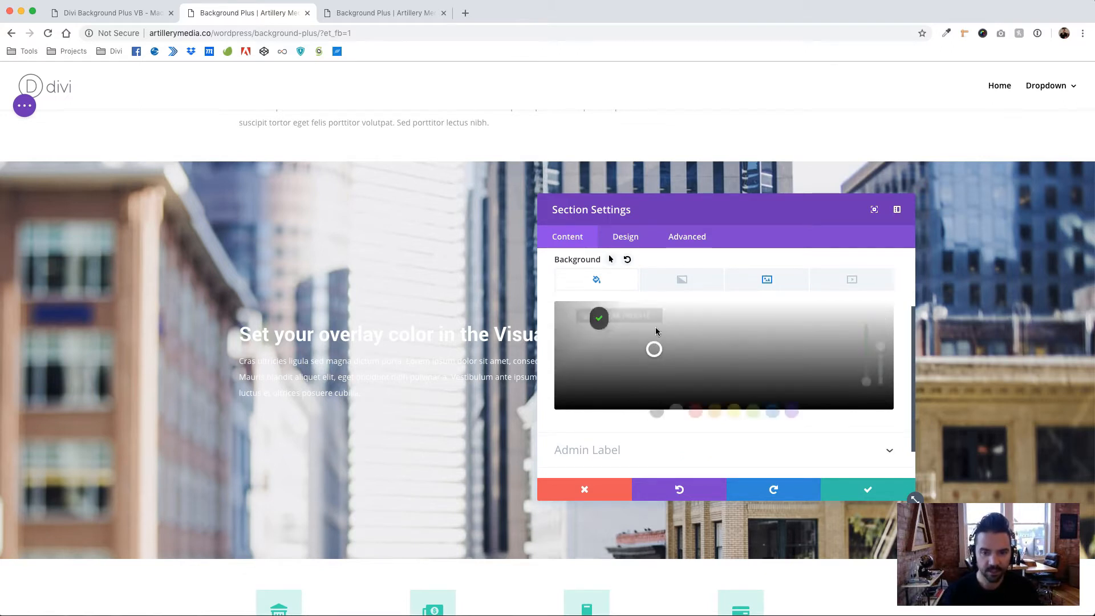
click(672, 316)
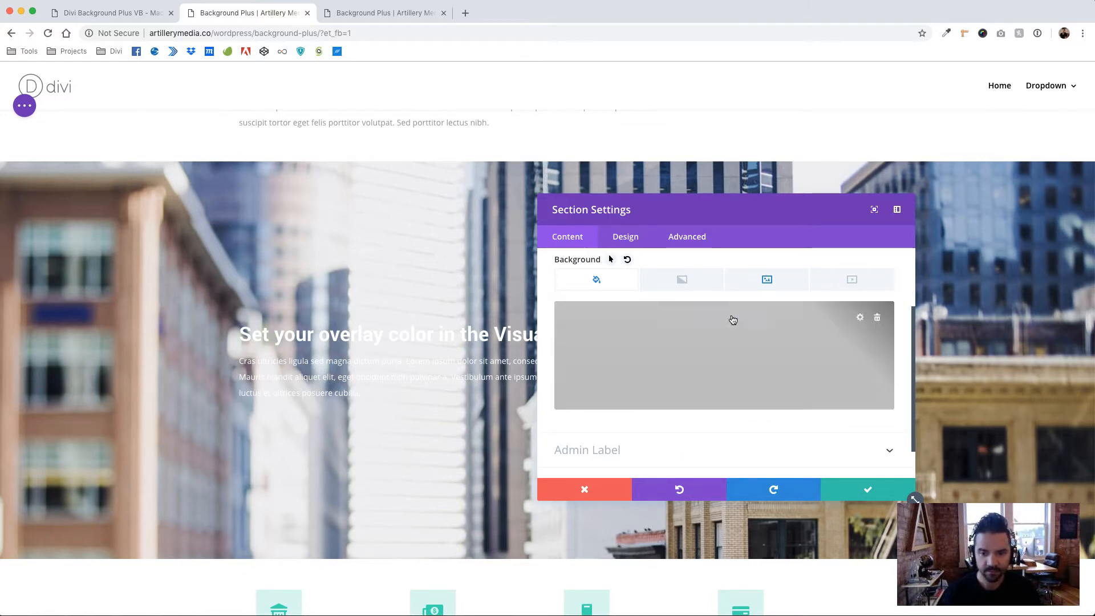
click(877, 319)
Add a background gradient to the section and place it above the background image.
click(698, 285)
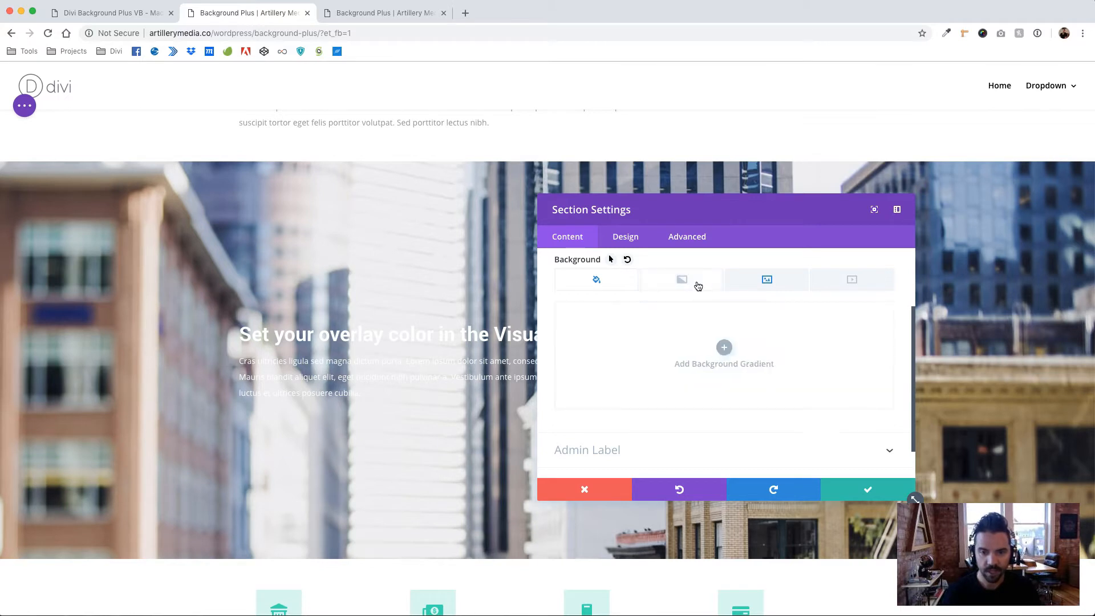
click(723, 346)
scroll(710, 387, down, 1)
scroll(710, 388, down, 5)
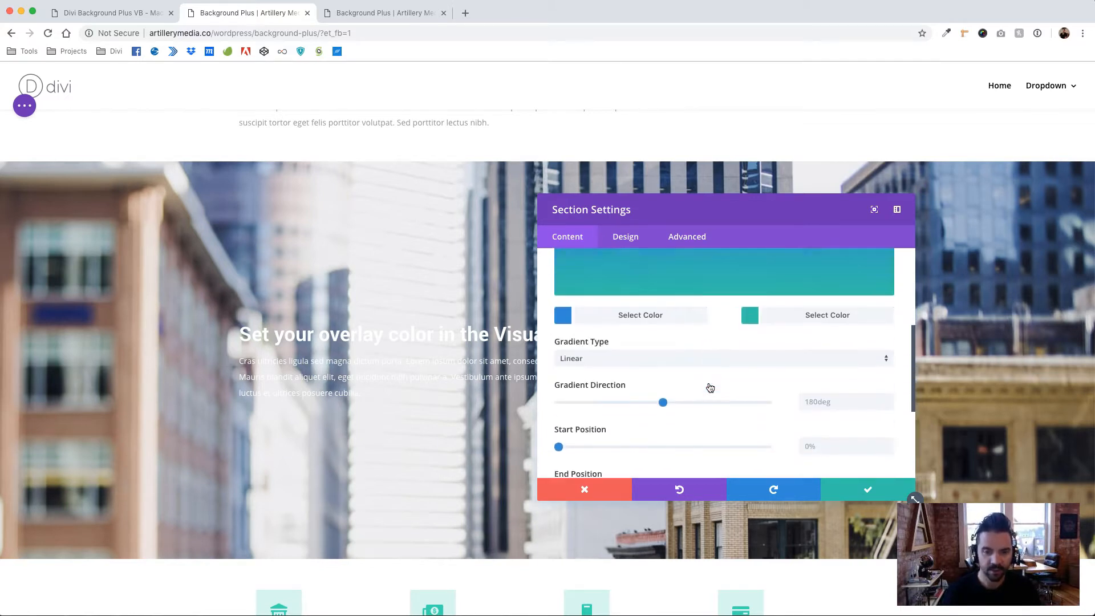
click(573, 372)
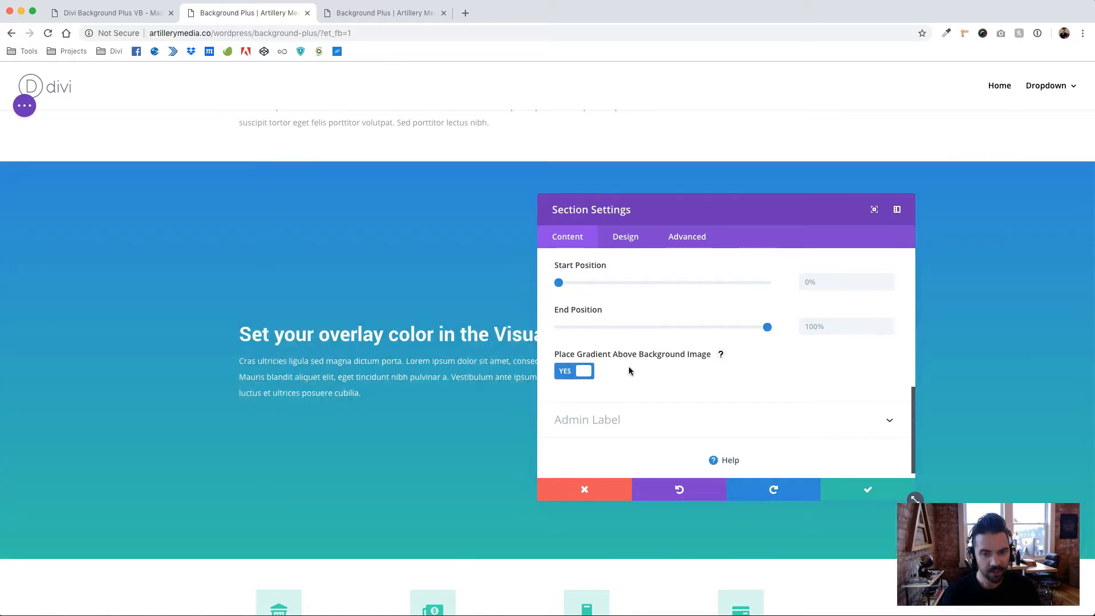
Set both gradient colors to semi-transparent black, with the second one at 0.41 opacity.
scroll(685, 326, up, 4)
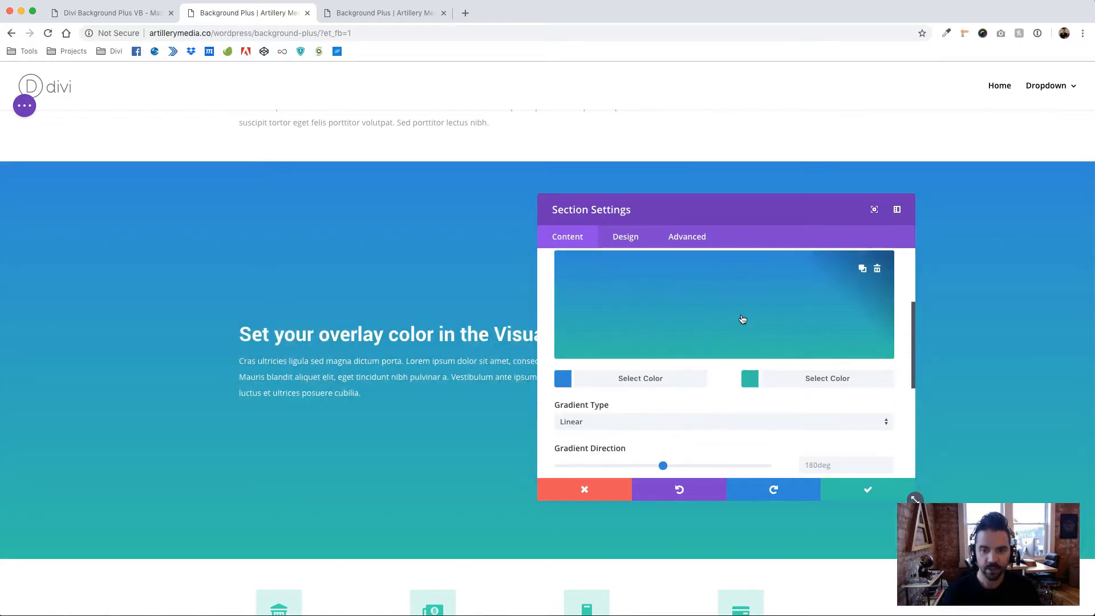
click(637, 381)
click(644, 360)
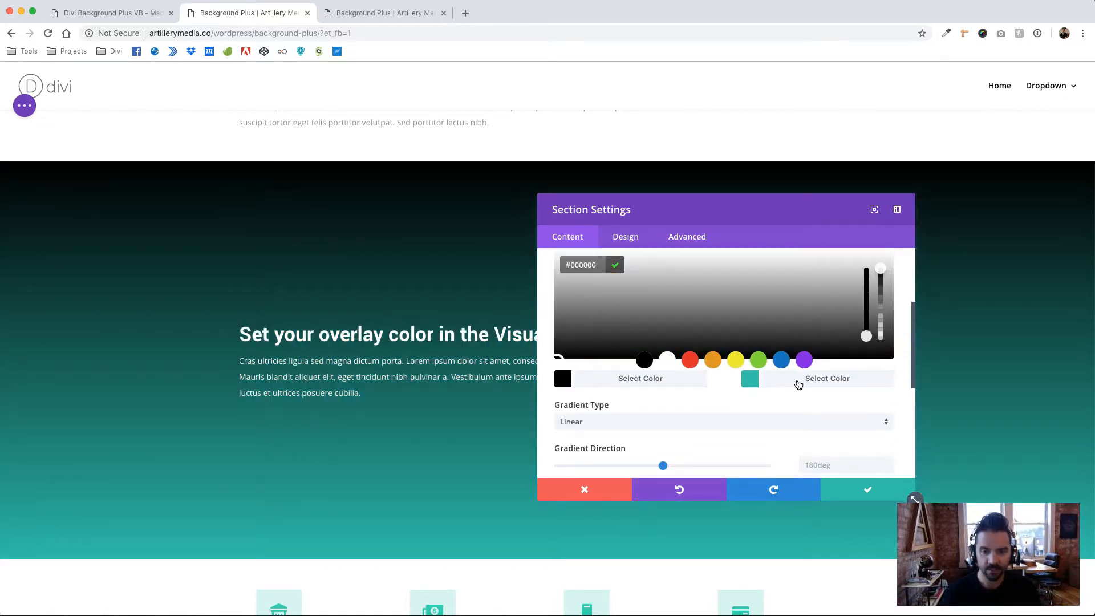
click(645, 363)
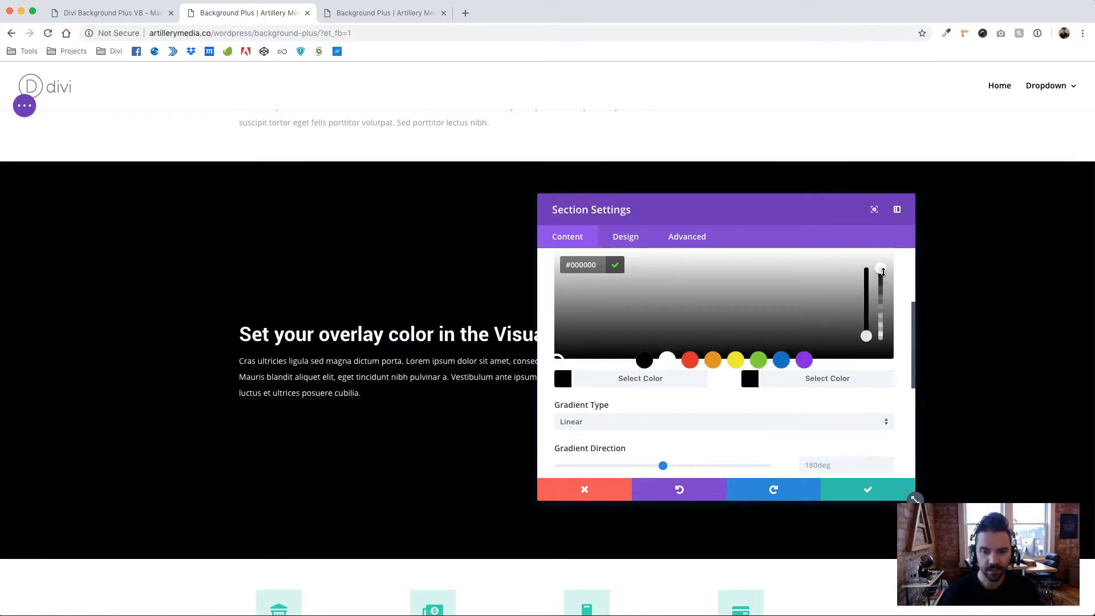
click(883, 272)
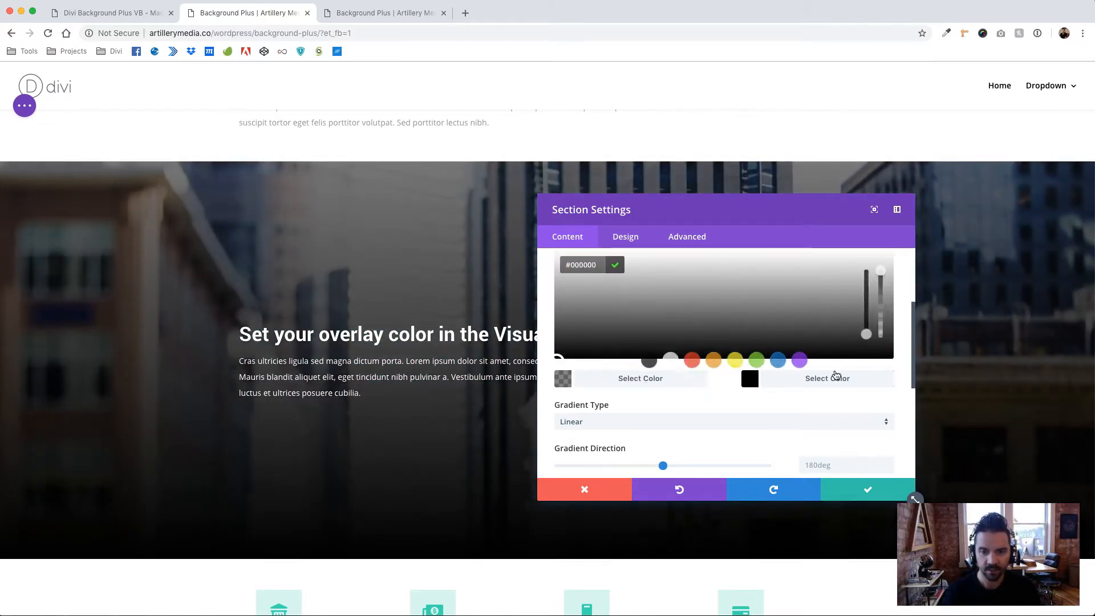
drag(880, 272, 878, 320)
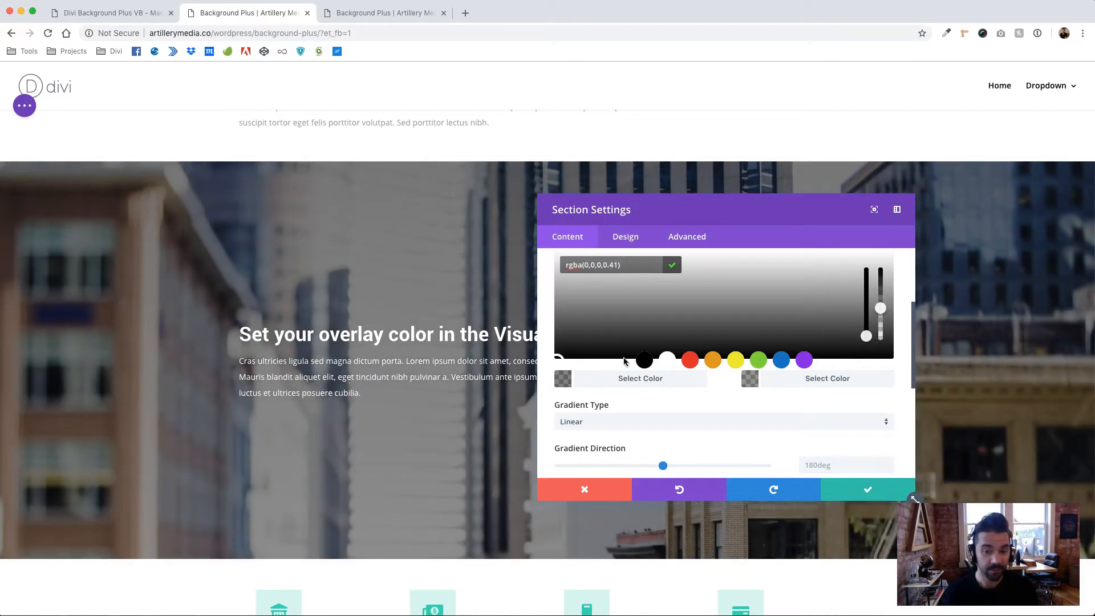
Remove the section's background image and use bigcartel.mp4 from the media library as its MP4 background video.
scroll(738, 330, up, 3)
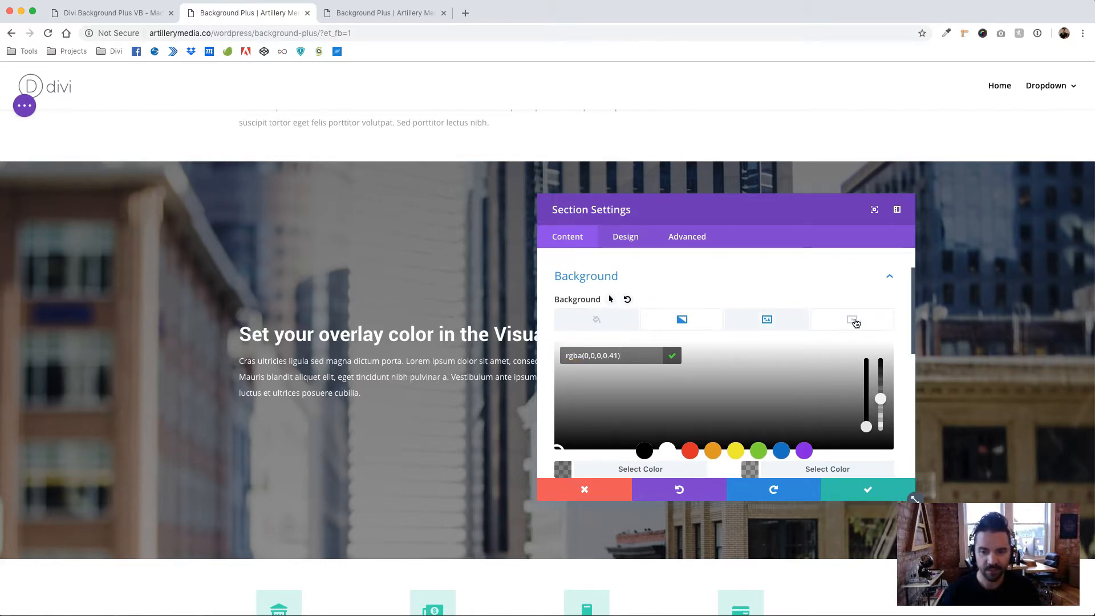
click(855, 322)
click(787, 318)
click(877, 360)
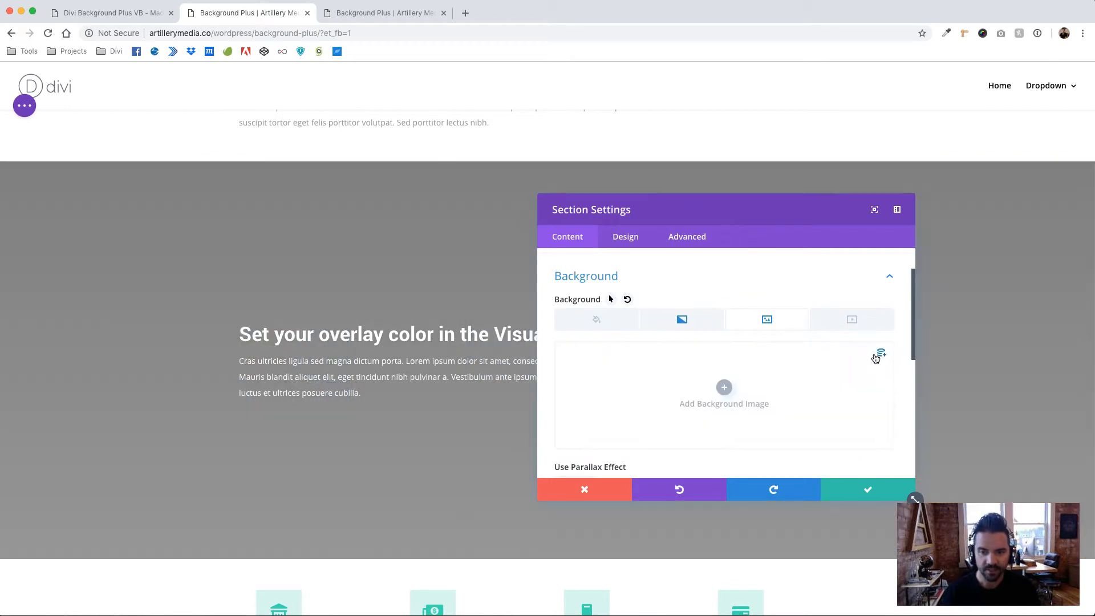
click(853, 324)
click(725, 401)
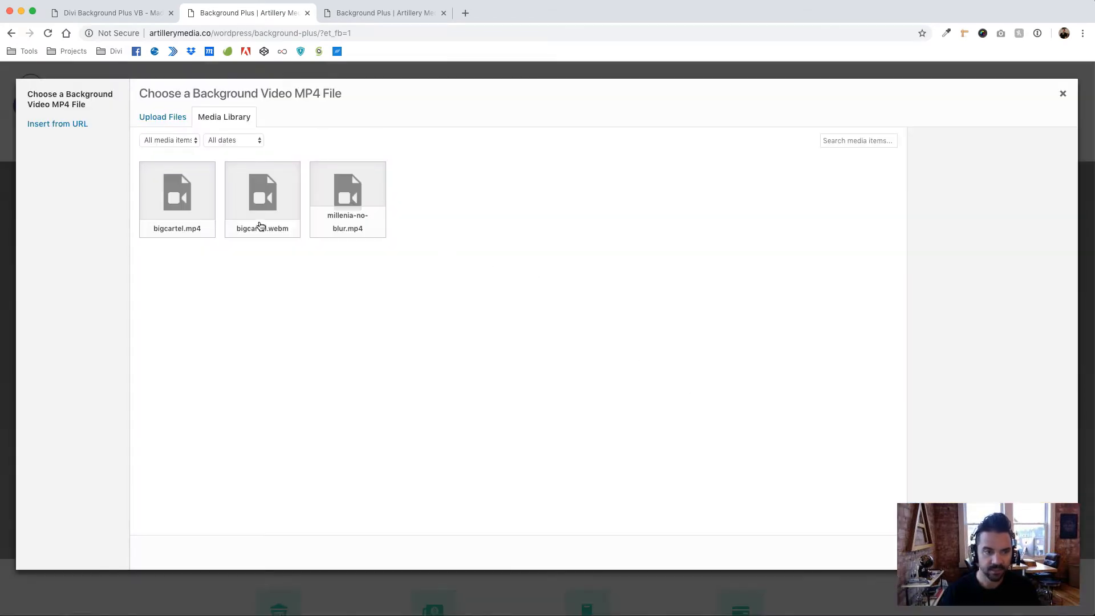
click(199, 201)
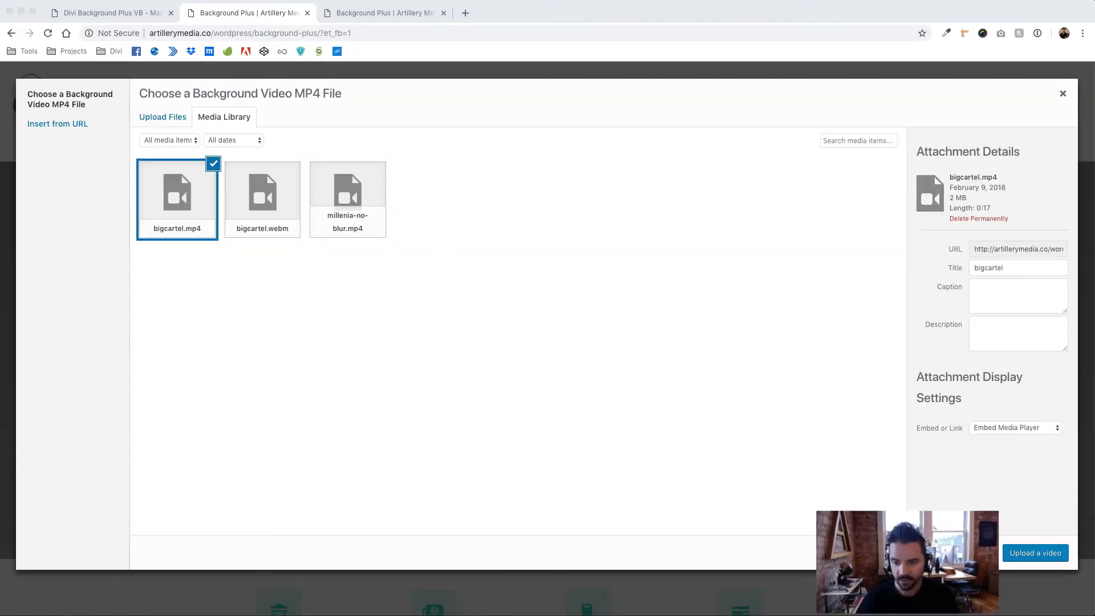
click(1044, 562)
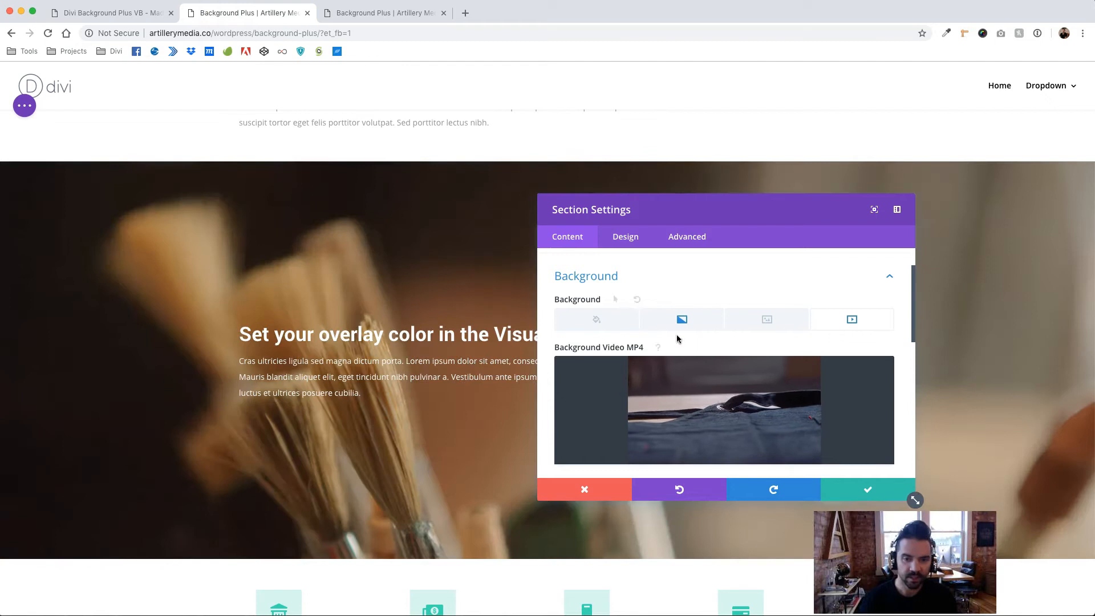
Set the second gradient color to black at 0.49 opacity.
click(682, 320)
click(813, 465)
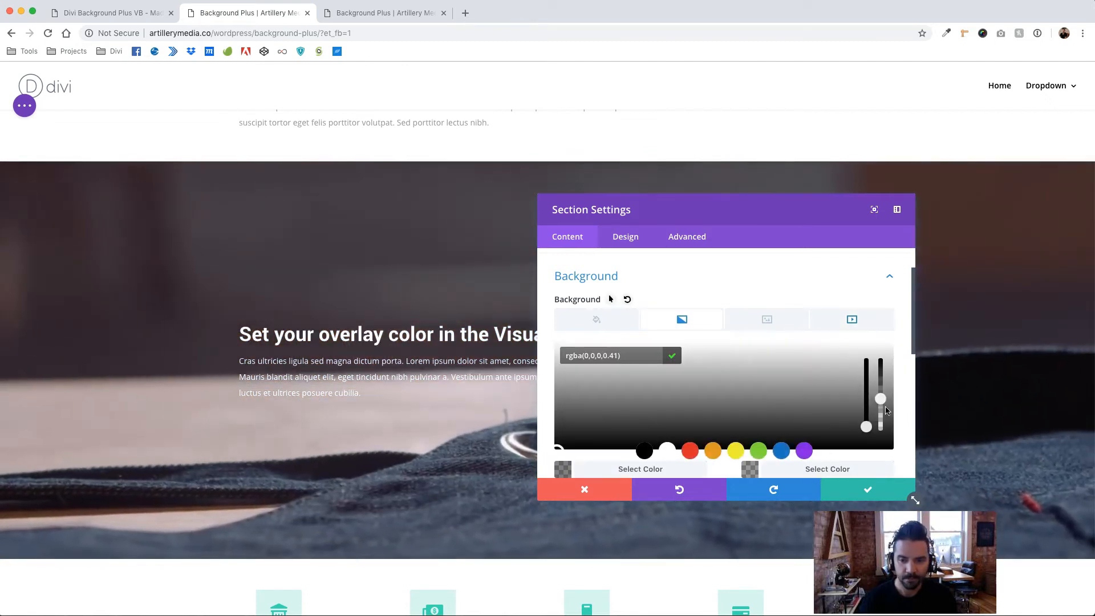
click(877, 394)
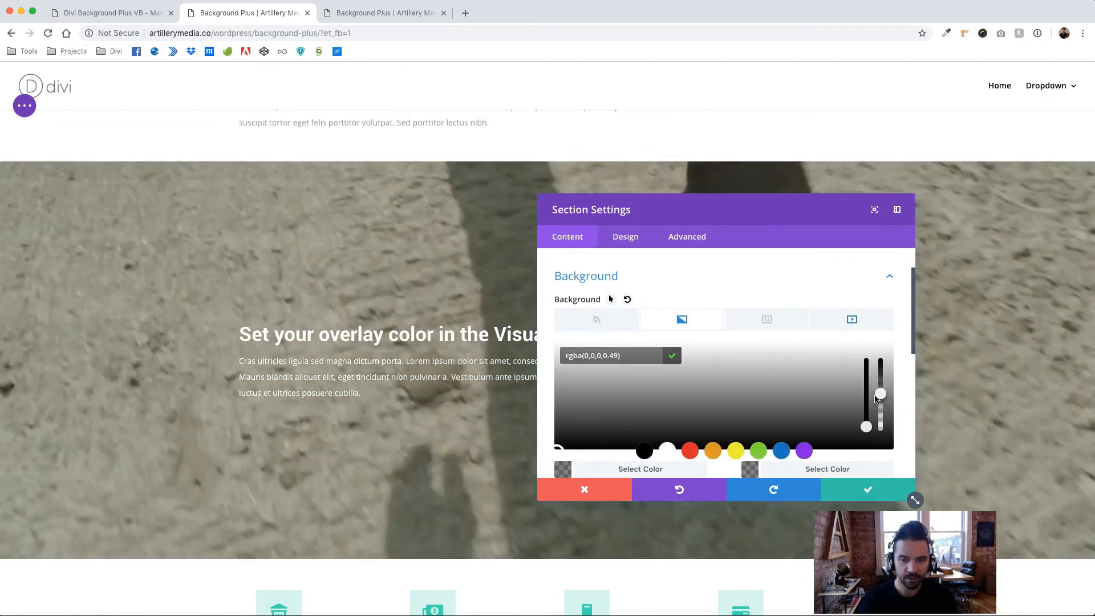
Delete the section's background video and set the office workspace photo from the media library as its background image.
click(838, 329)
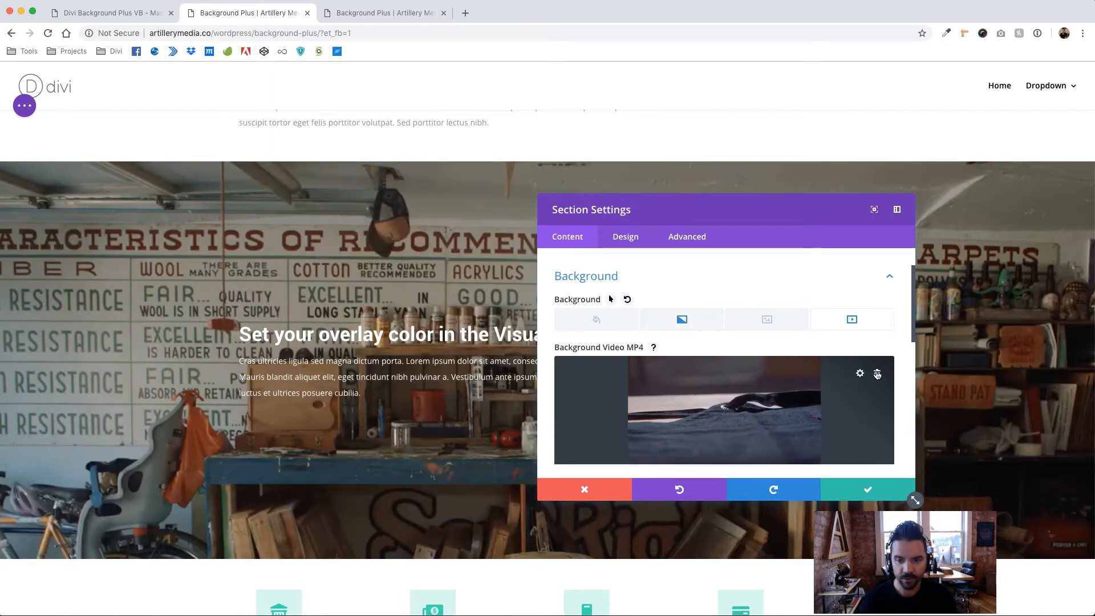
click(754, 324)
click(722, 390)
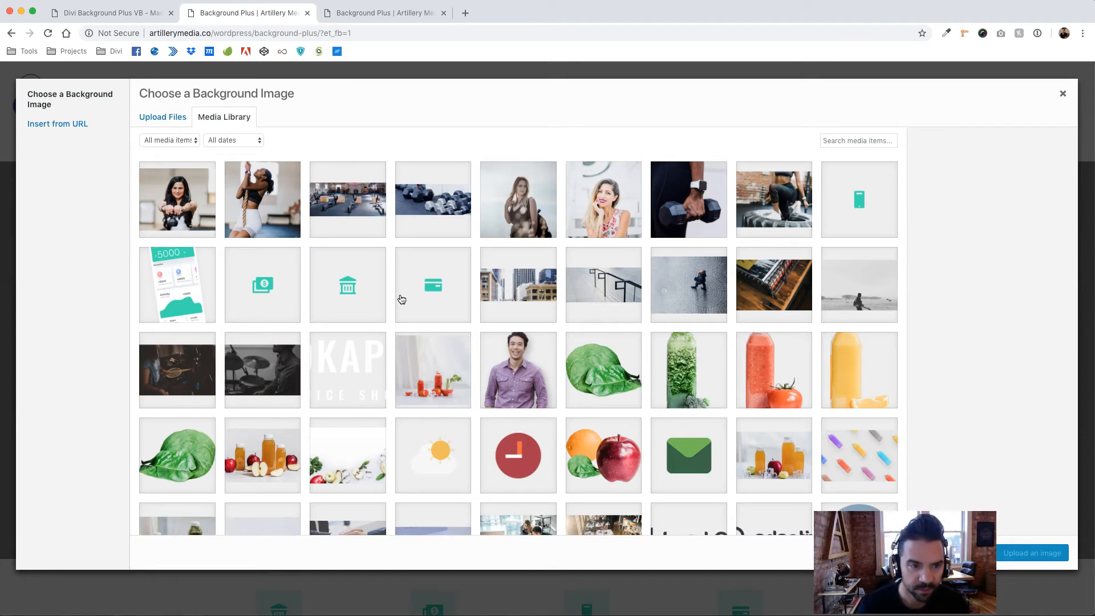
scroll(713, 295, down, 3)
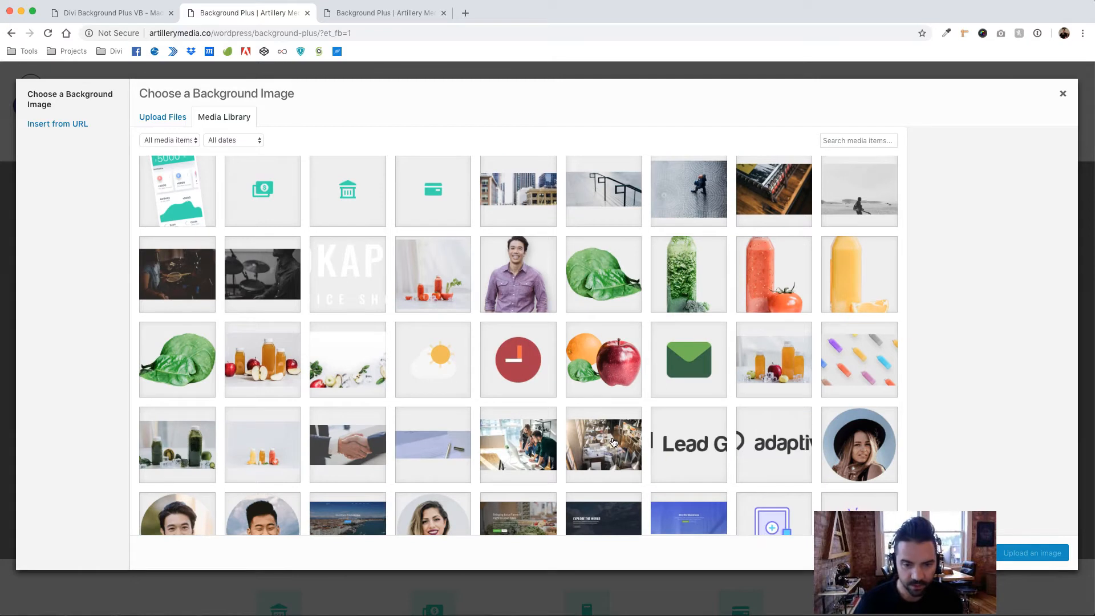
click(610, 442)
click(1035, 553)
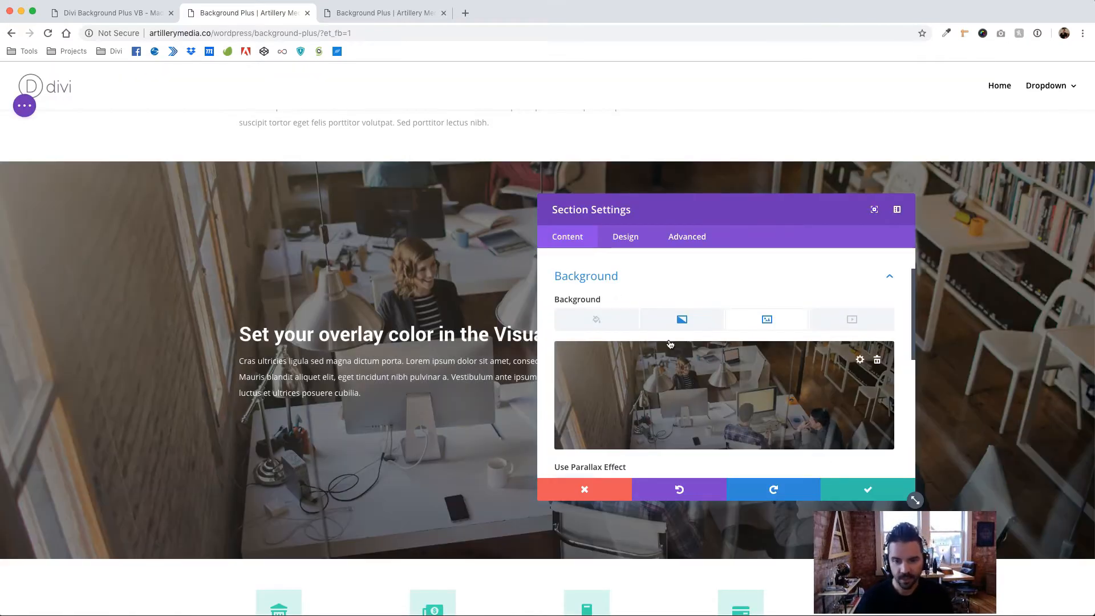
Check the section's gradient overlay settings and return to its background image settings.
click(676, 319)
scroll(694, 324, down, 2)
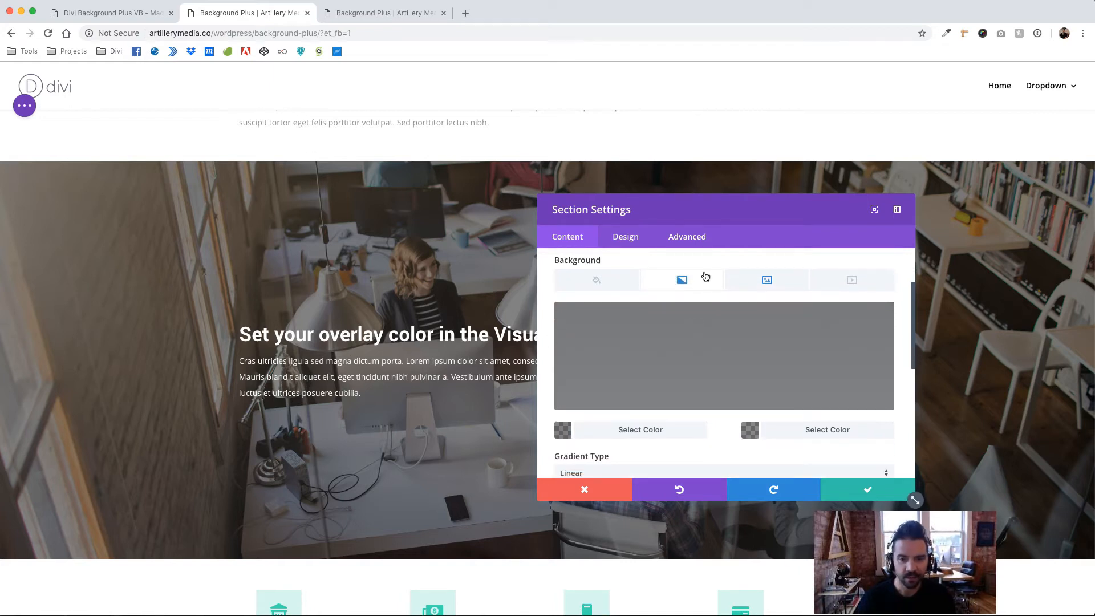
click(764, 281)
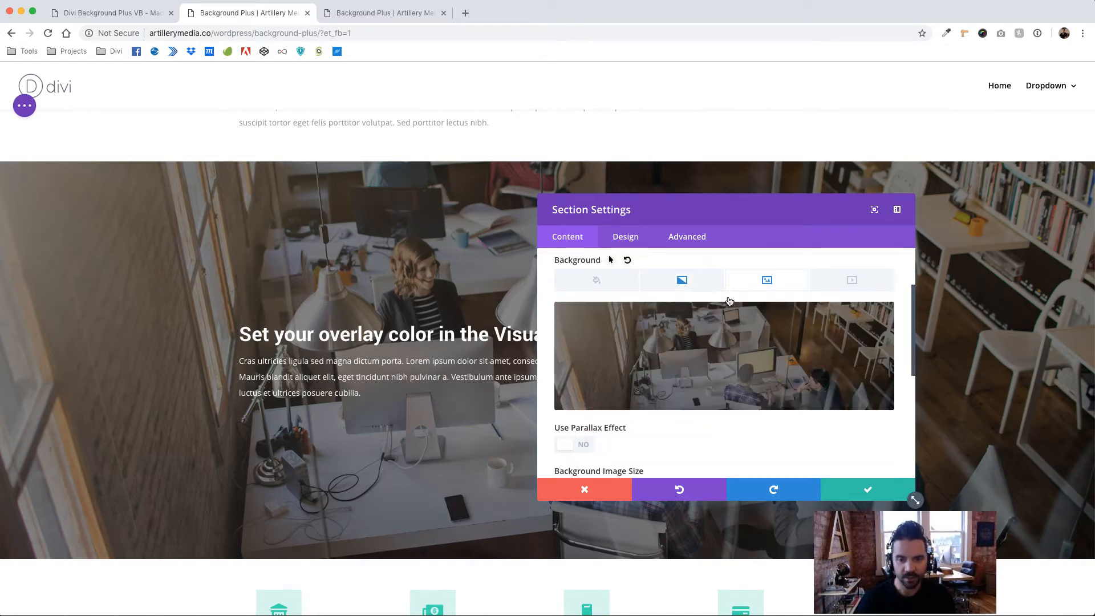
Enable the parallax effect on the section's background image, delete the section's background gradient, and save the section settings.
click(584, 445)
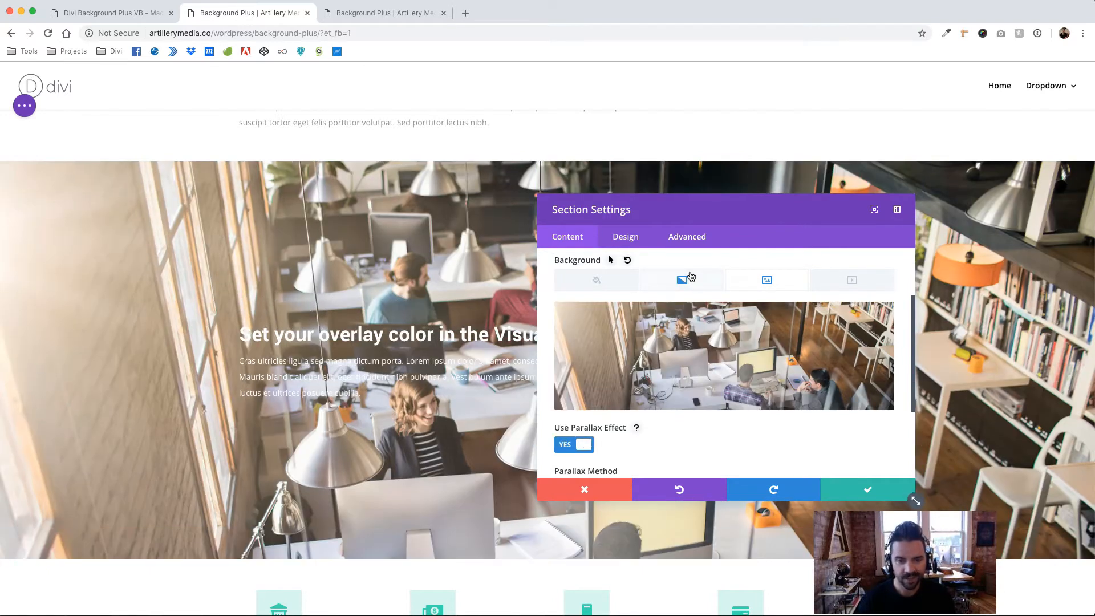
click(689, 277)
scroll(655, 398, down, 5)
scroll(655, 398, down, 2)
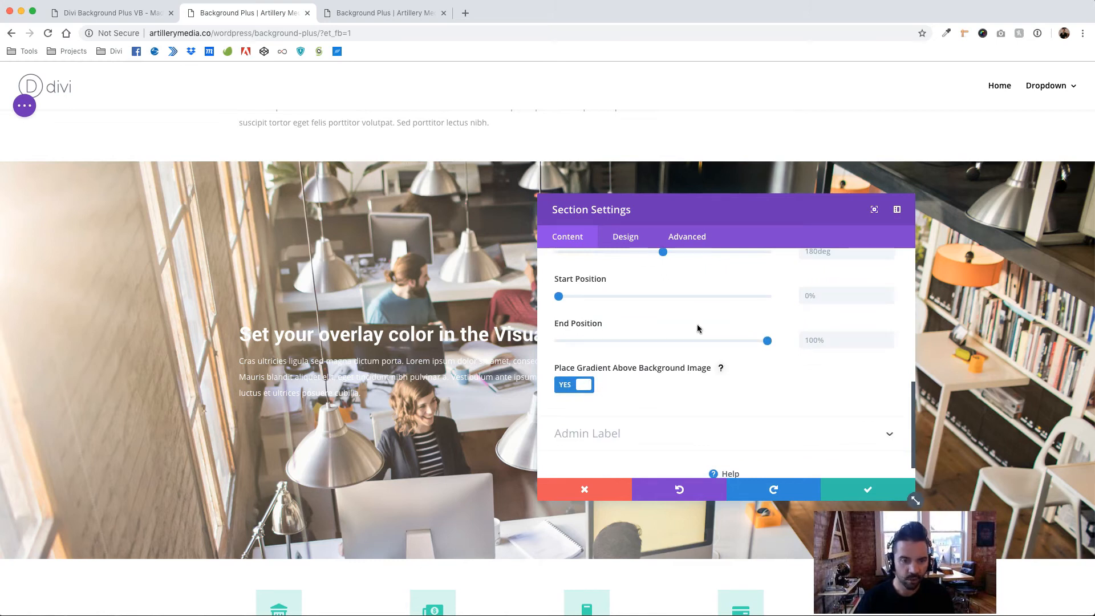
scroll(708, 325, up, 6)
click(877, 300)
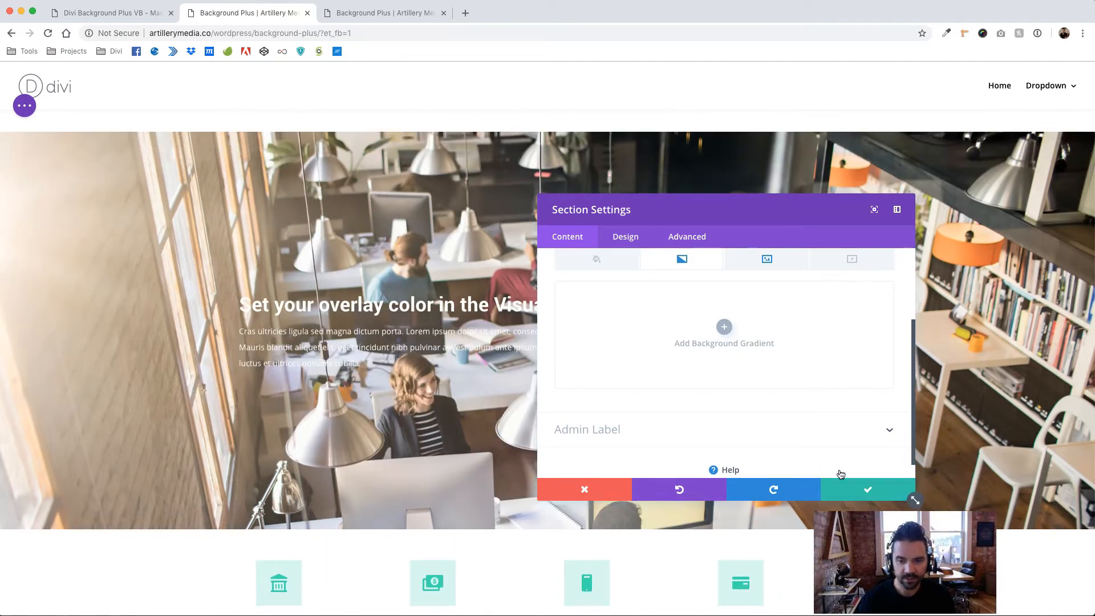
click(858, 488)
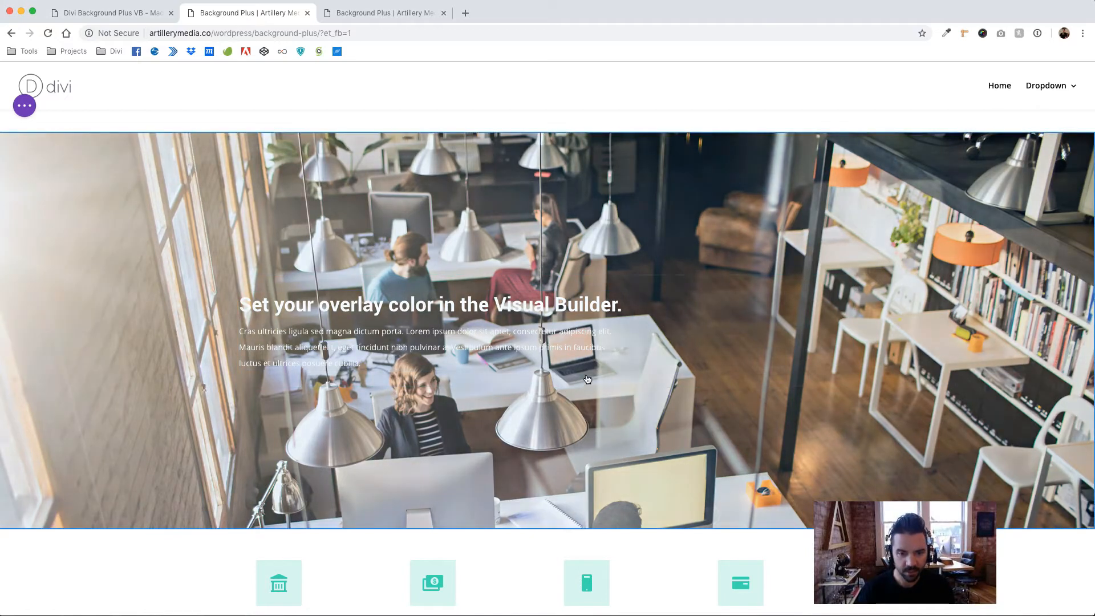
Insert a Divi Background Plus module below the section's text and set its level to Section.
click(436, 351)
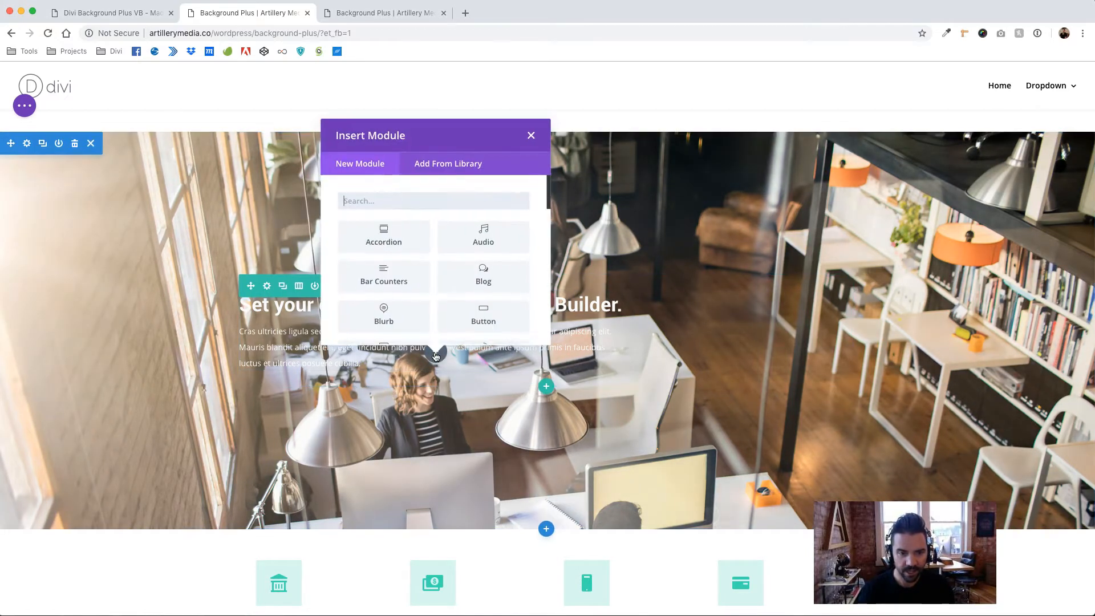
scroll(371, 298, down, 5)
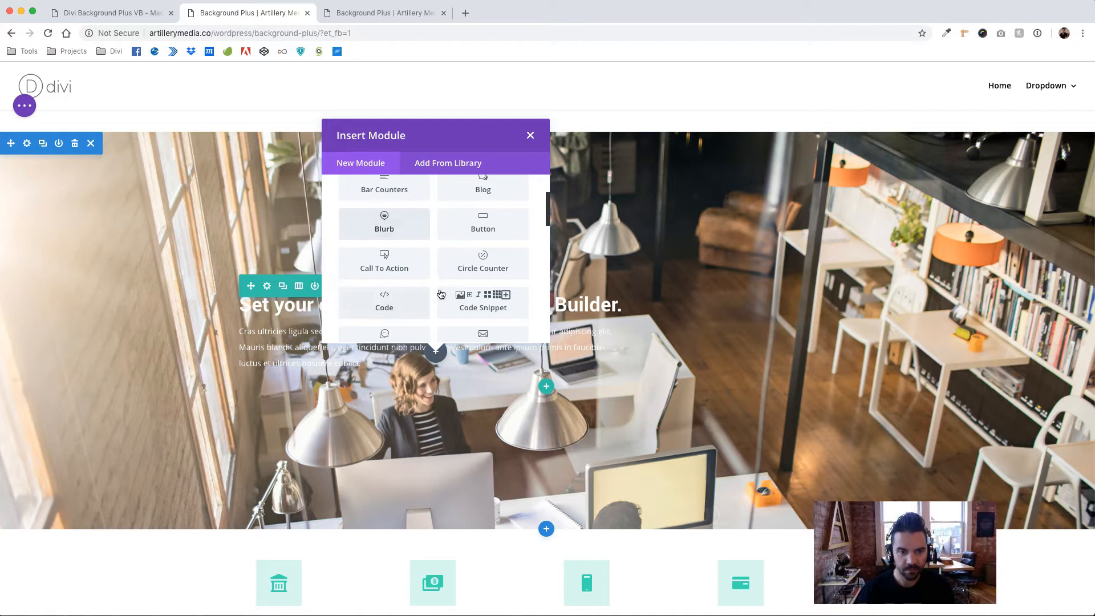
scroll(441, 294, down, 1)
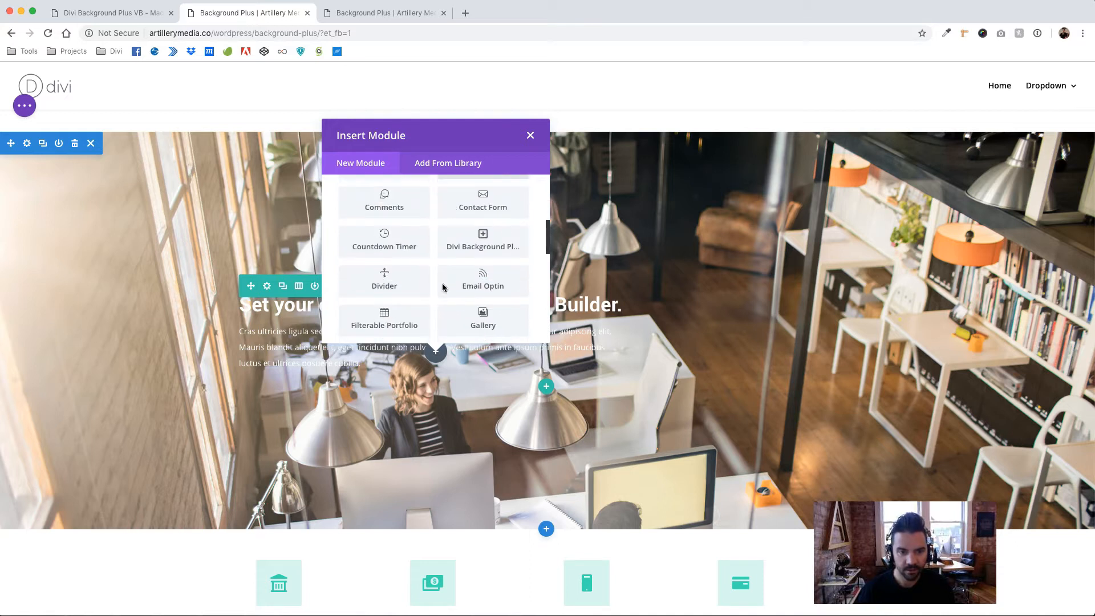
click(484, 245)
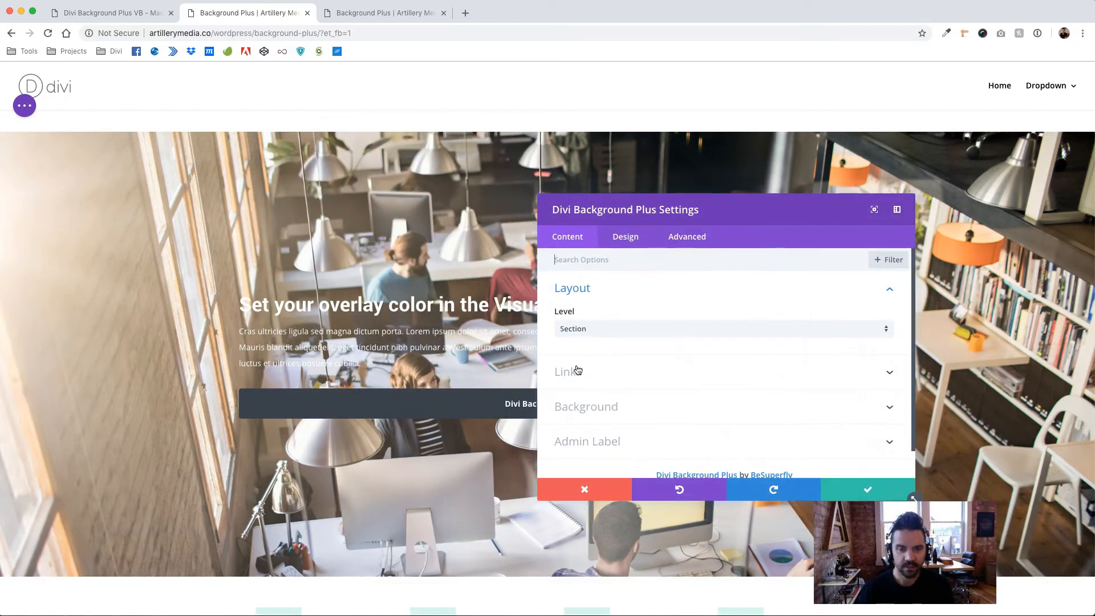
click(695, 329)
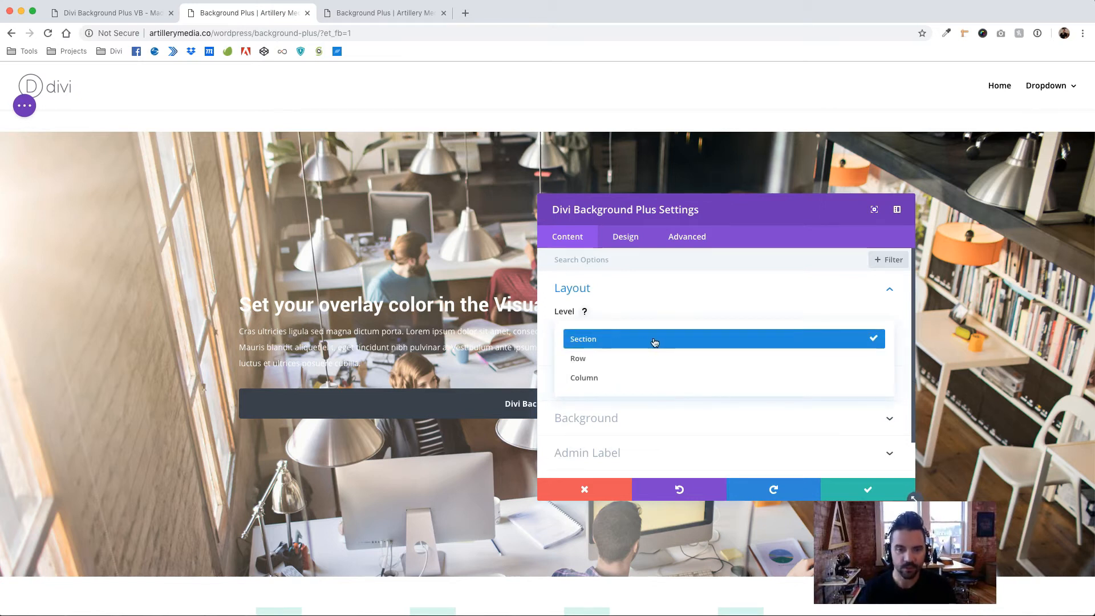
click(672, 342)
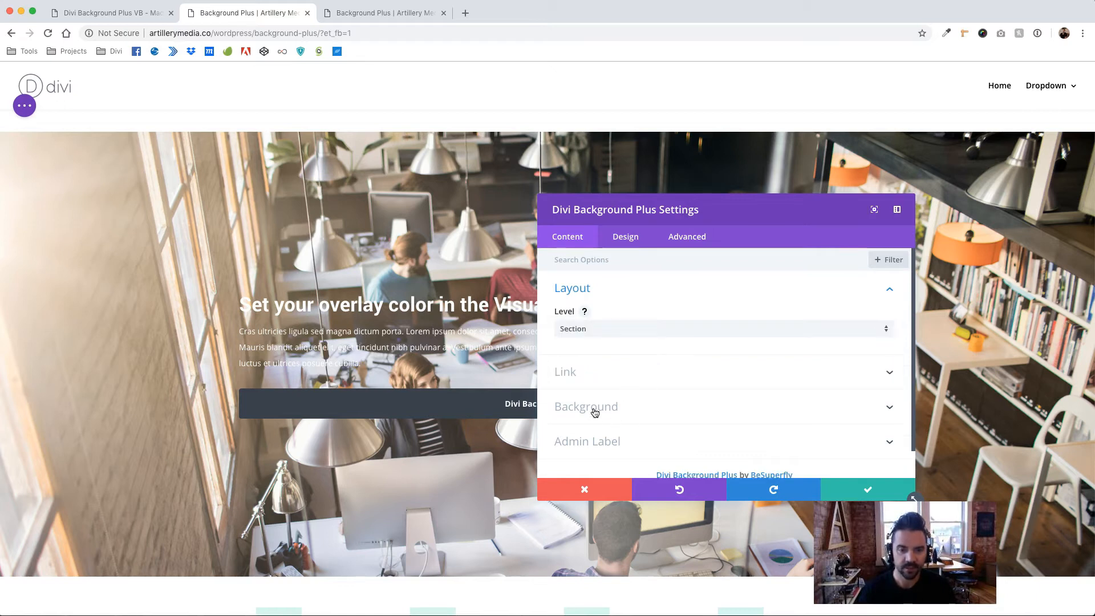
Set the Divi Background Plus module's background color to black at 0.27 opacity and save the page.
click(595, 413)
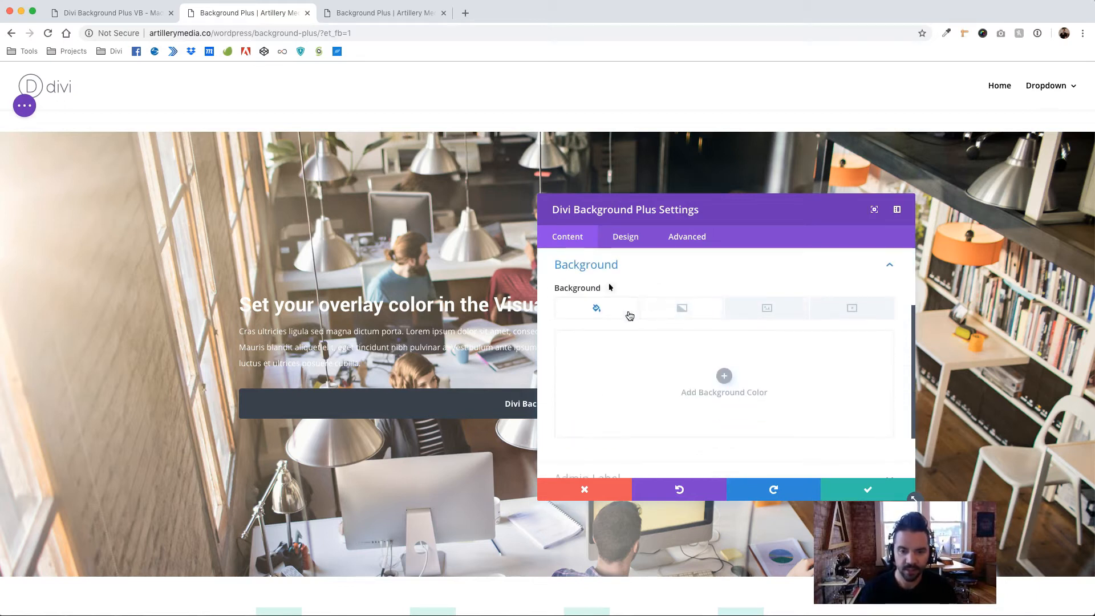
click(723, 377)
click(645, 440)
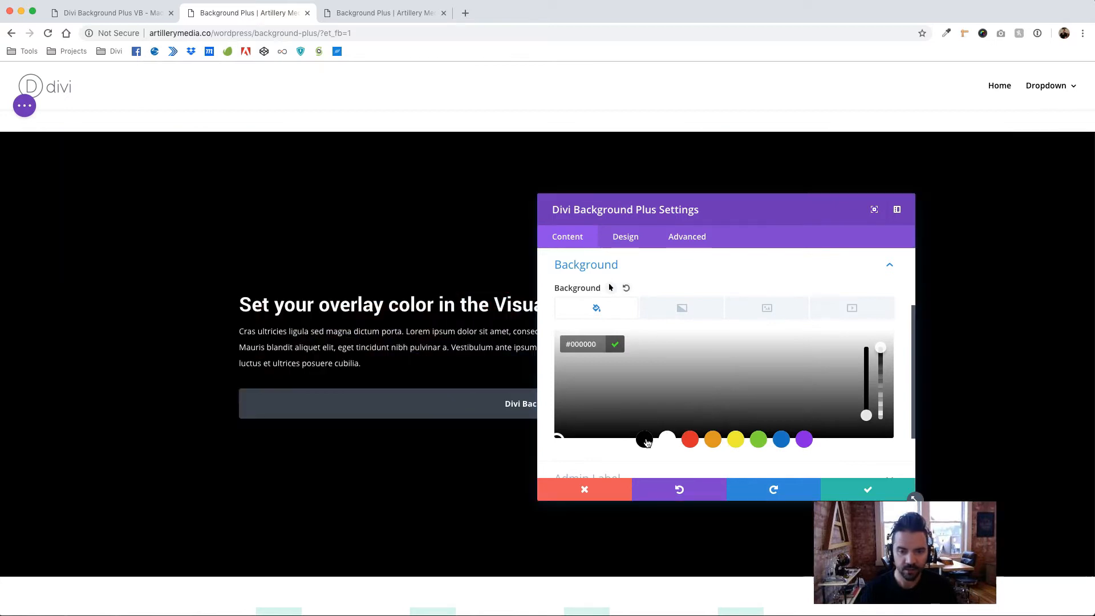
drag(881, 349, 883, 407)
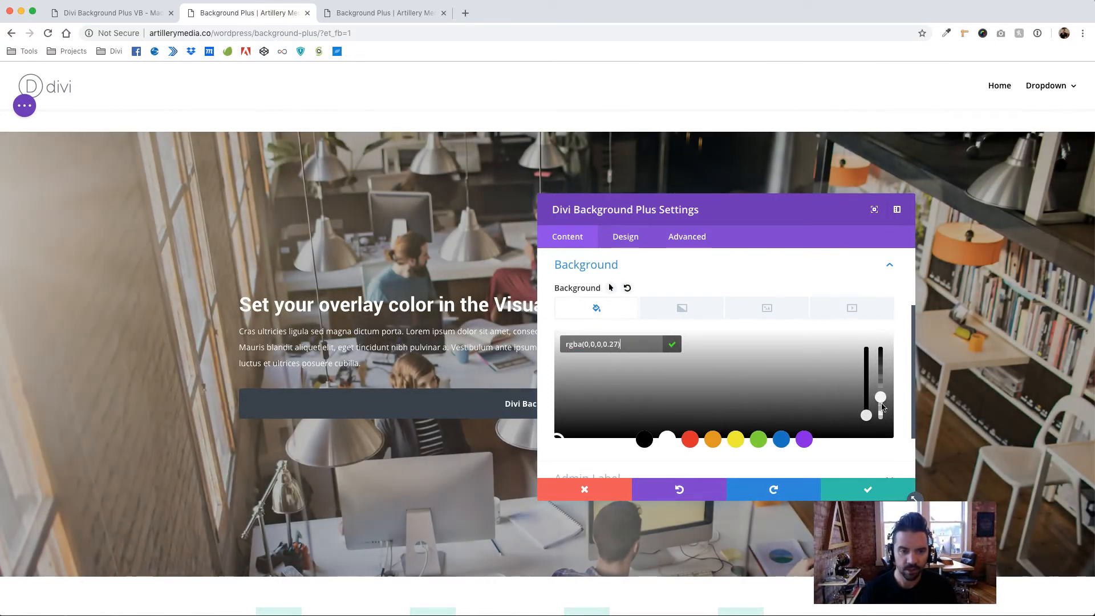
click(856, 496)
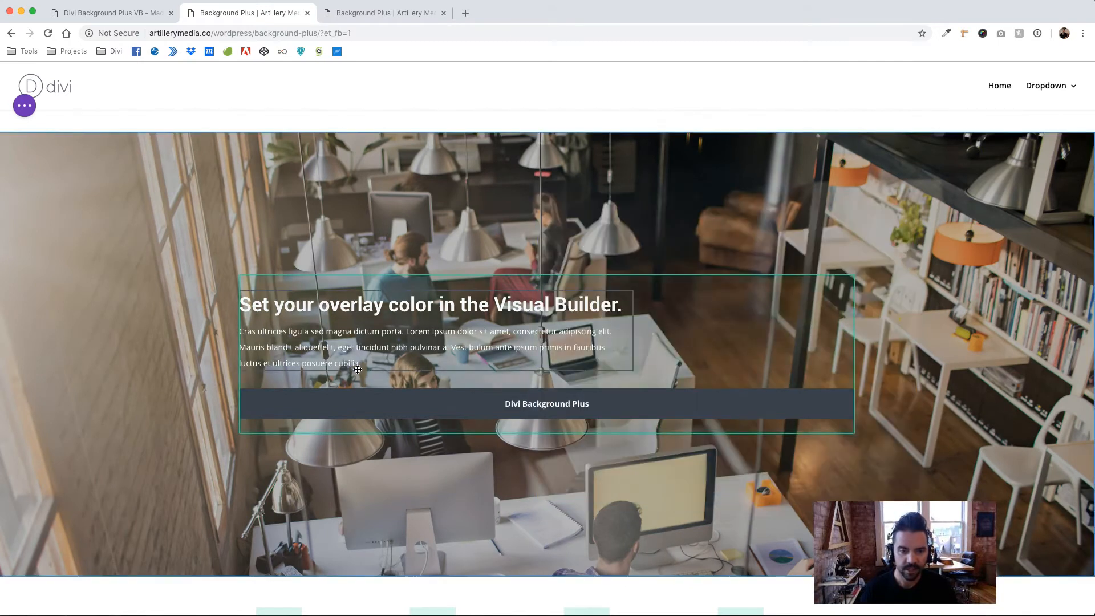
key(super+s)
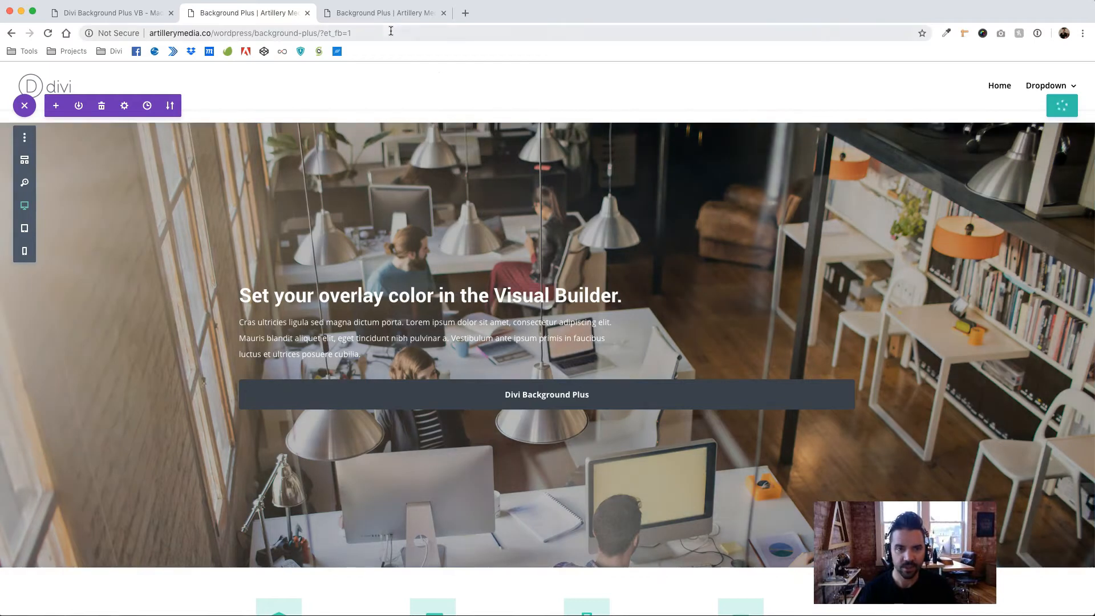
Examine the section's dark overlay and parallax scrolling on the live page.
click(406, 21)
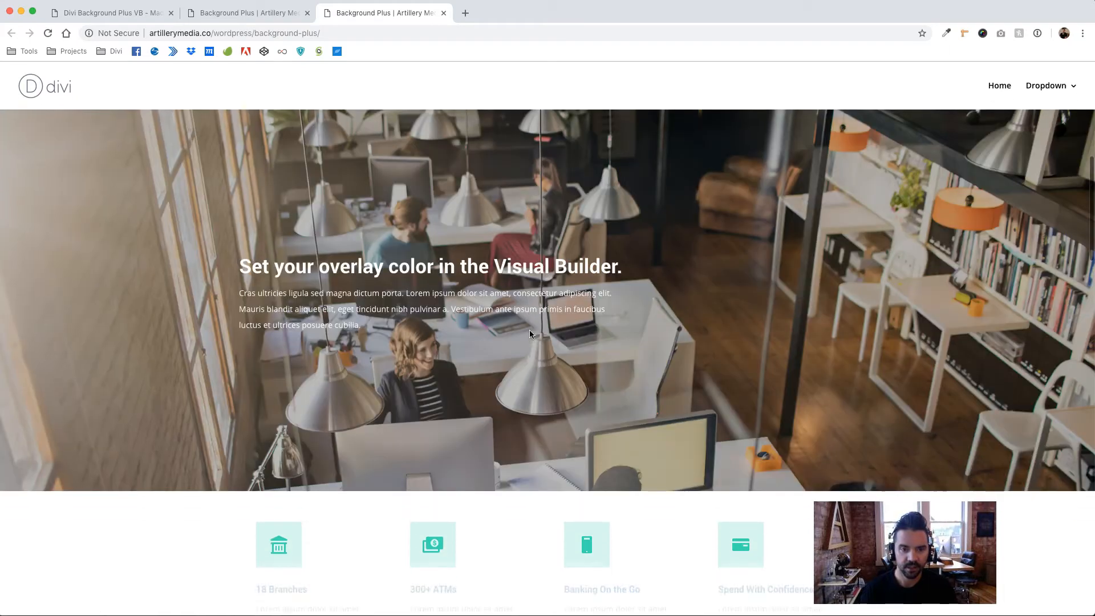
scroll(530, 335, up, 3)
scroll(529, 335, down, 3)
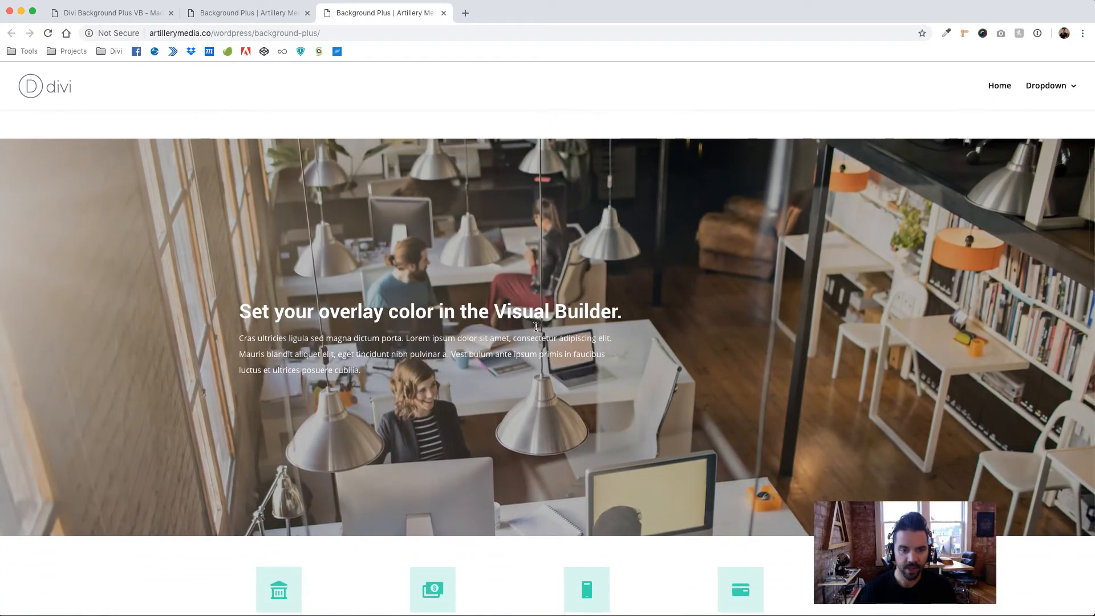
scroll(535, 327, down, 3)
scroll(535, 326, up, 3)
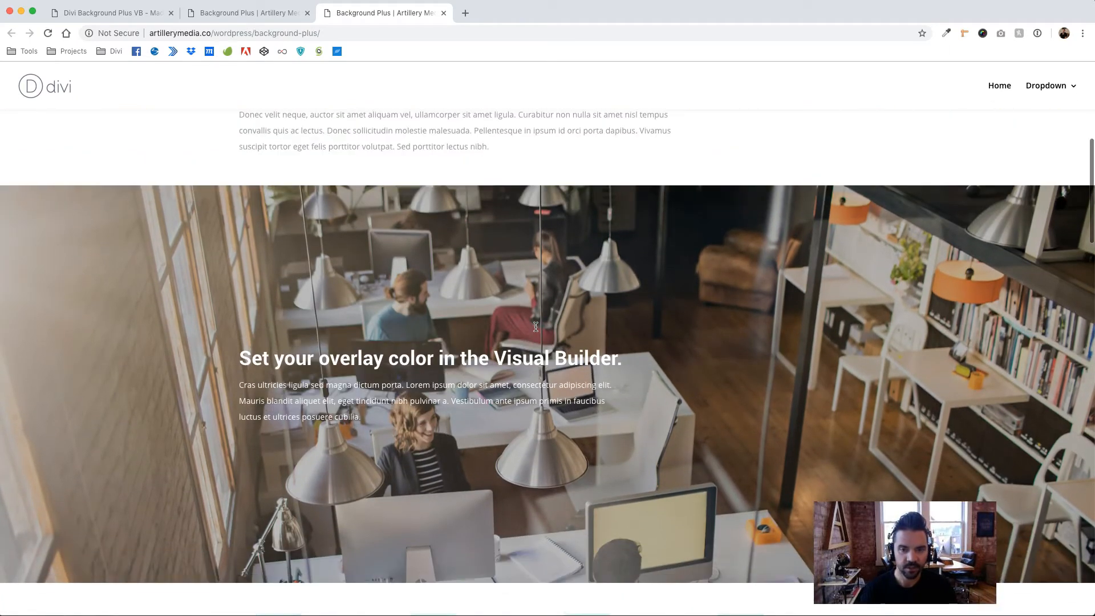
Change the section background image's parallax method to CSS, save the page, and check the section on the live page.
click(228, 13)
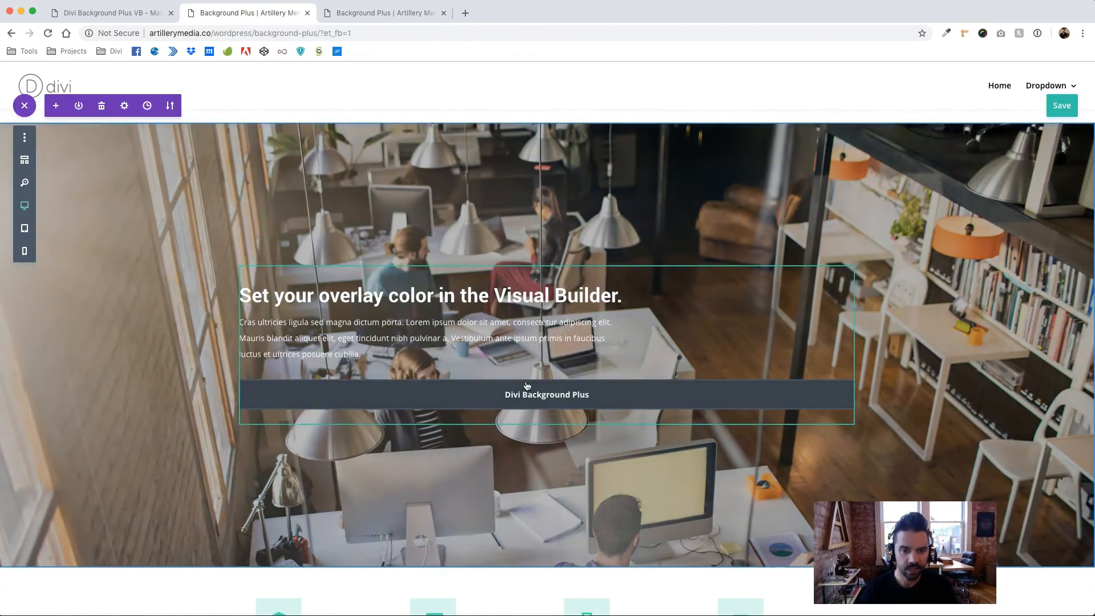
click(24, 106)
click(26, 135)
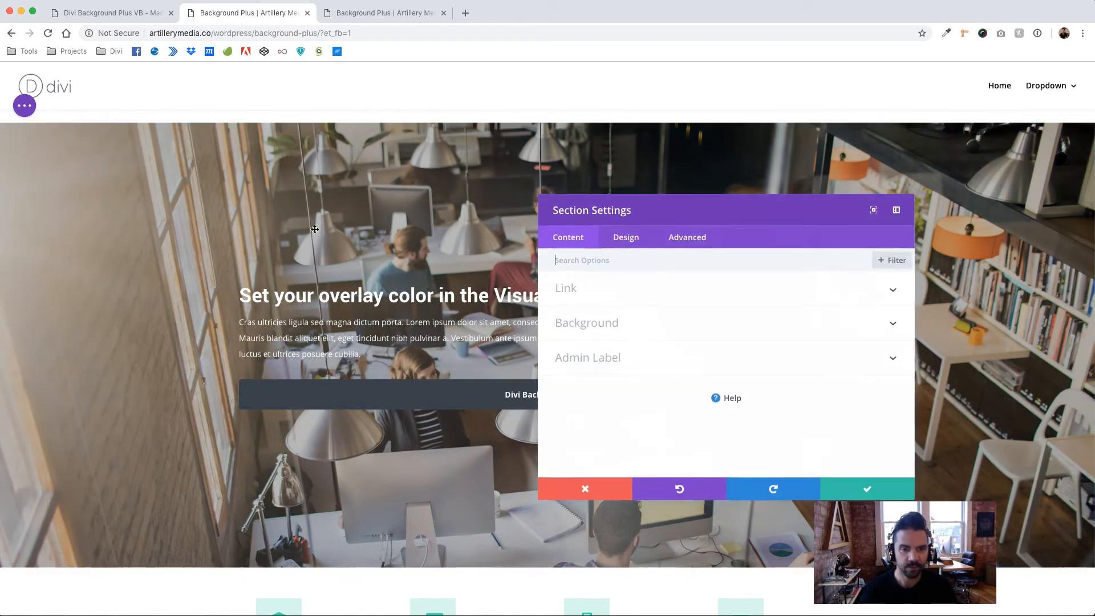
click(594, 320)
scroll(594, 429, down, 3)
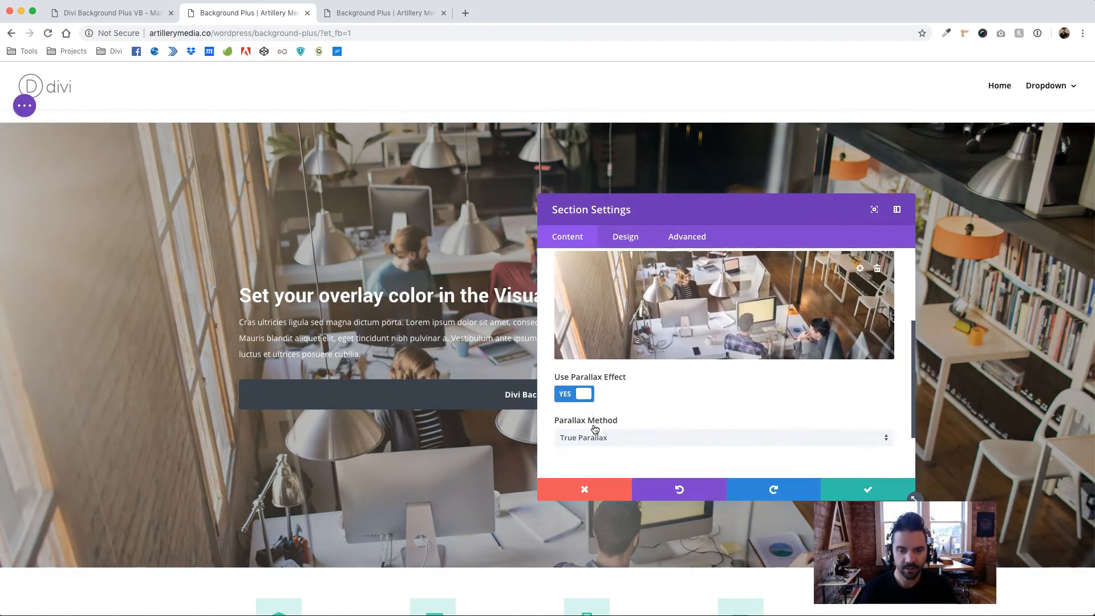
click(594, 435)
click(594, 464)
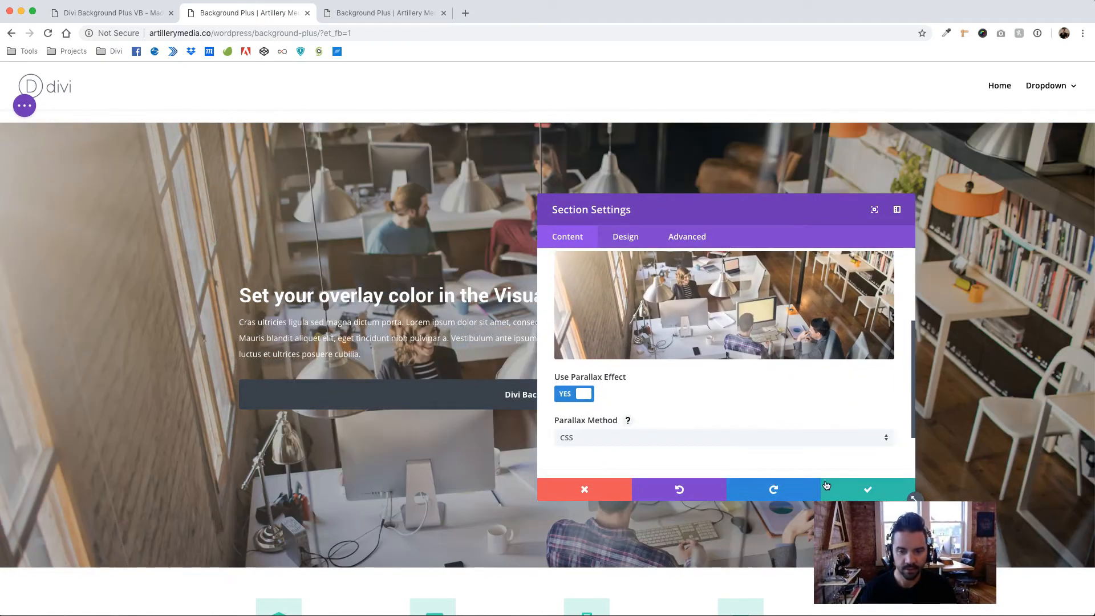
click(844, 488)
key(ctrl+s)
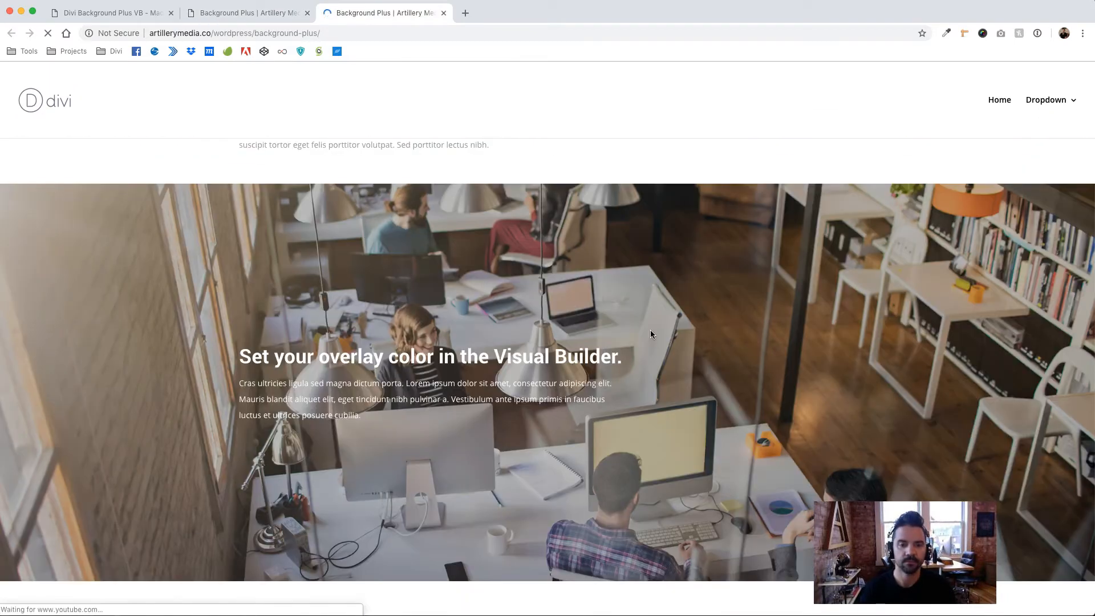
scroll(504, 285, down, 3)
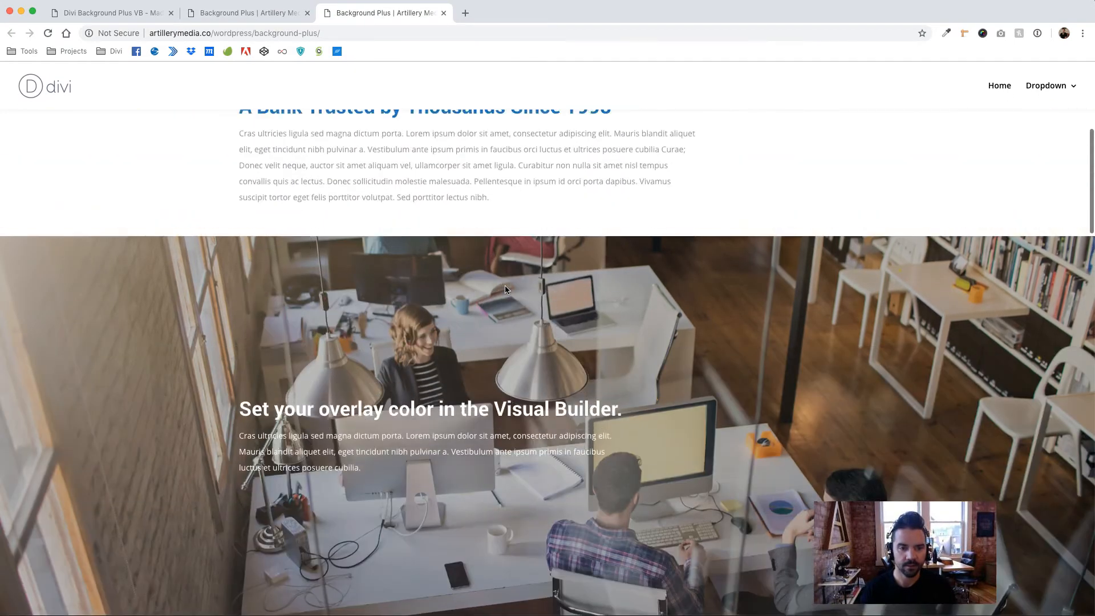
Change the Divi Background Plus module's background color to blue rgba(10,47,181) at 0.72 opacity and save the module settings.
click(227, 12)
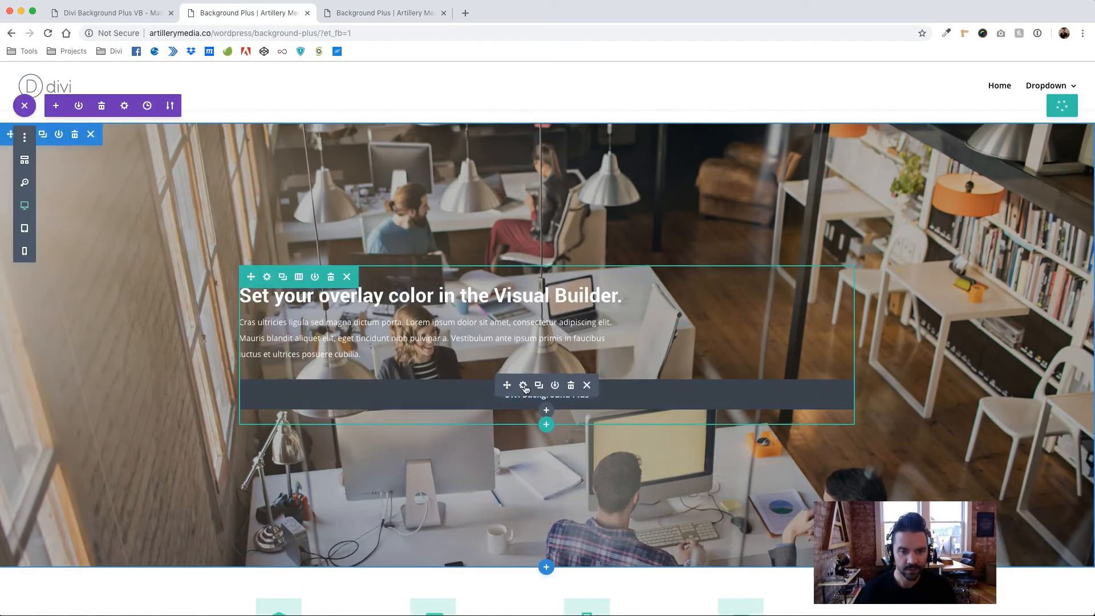
click(522, 386)
click(581, 402)
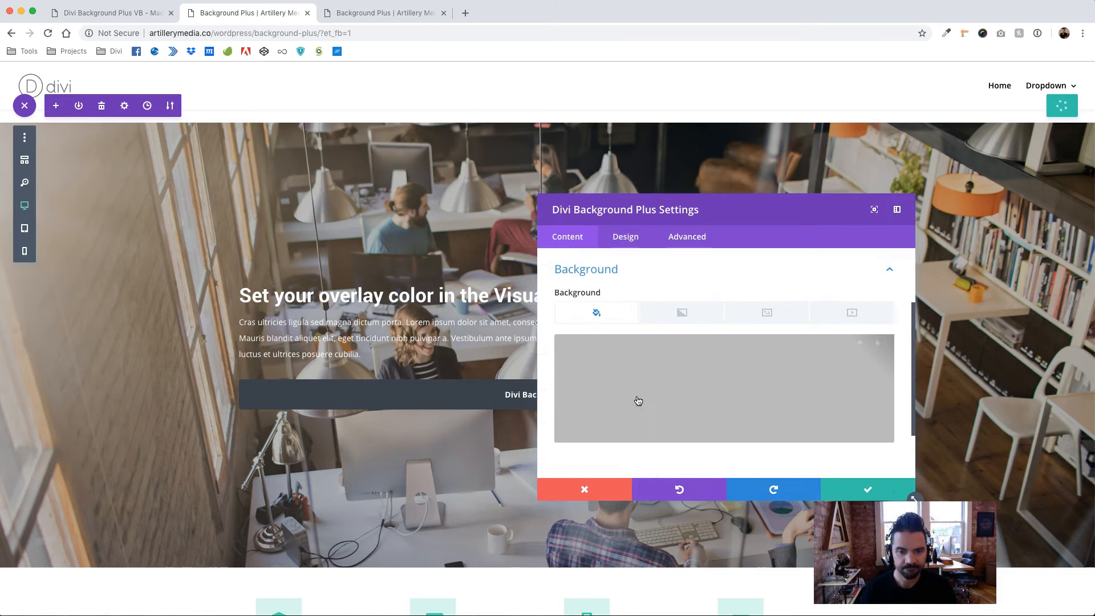
click(690, 417)
click(778, 440)
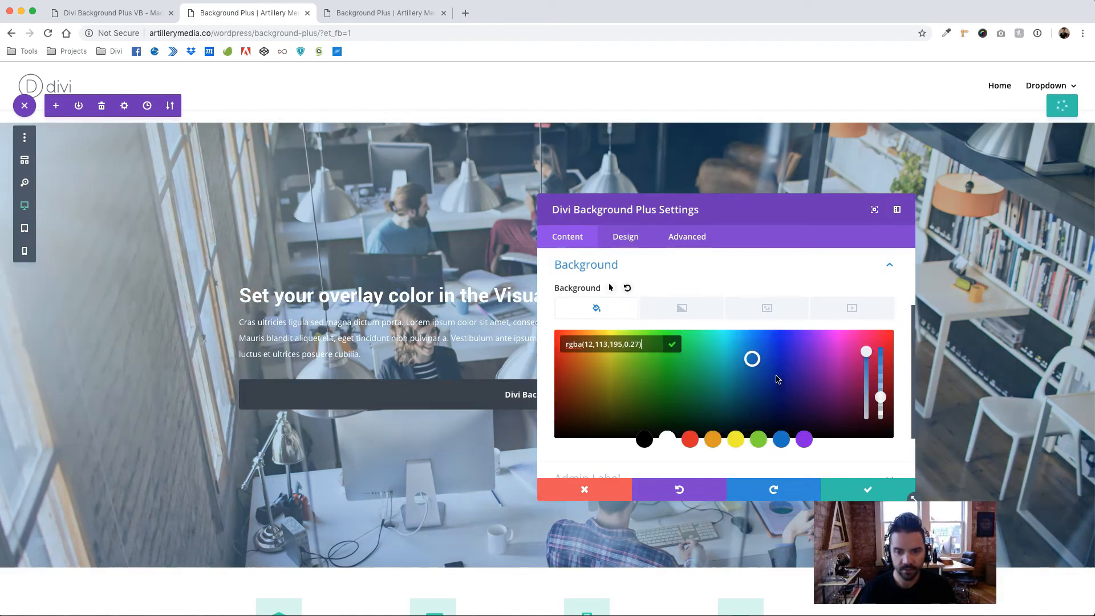
click(779, 374)
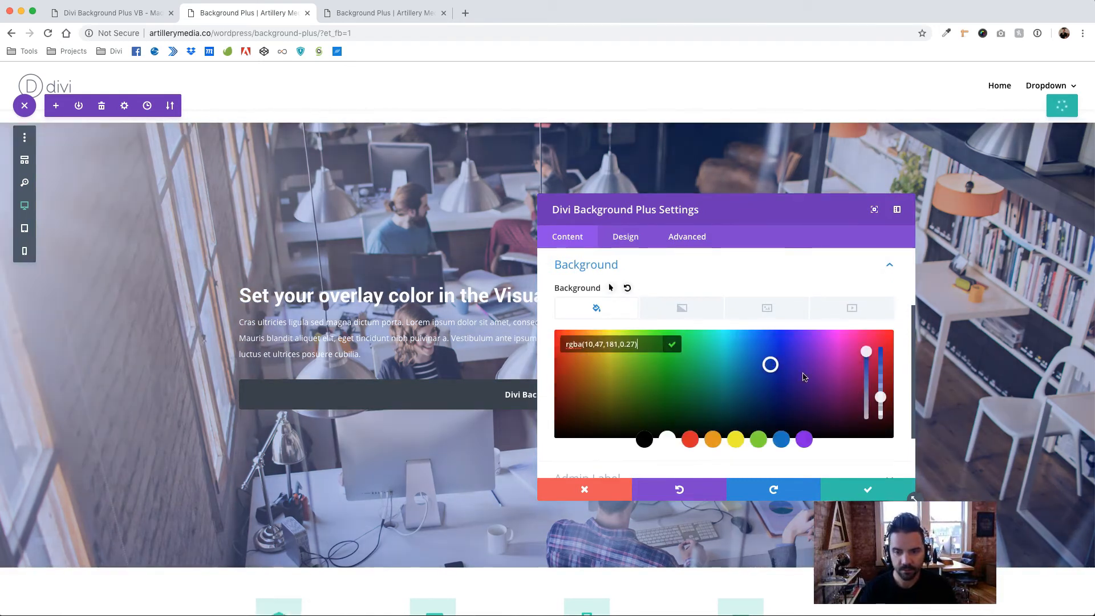
drag(880, 396, 881, 382)
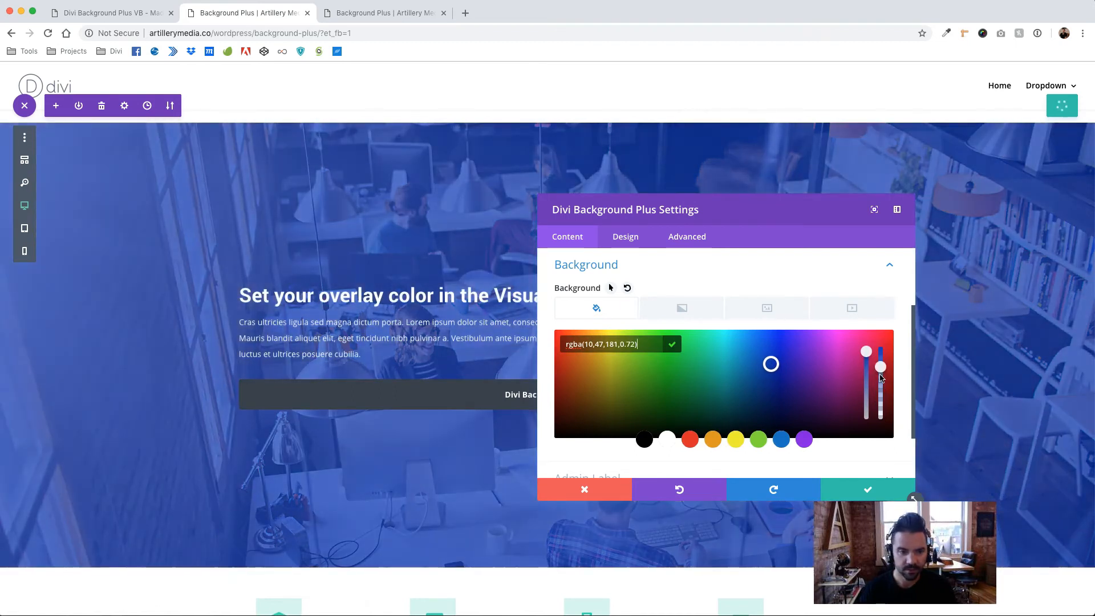
click(849, 491)
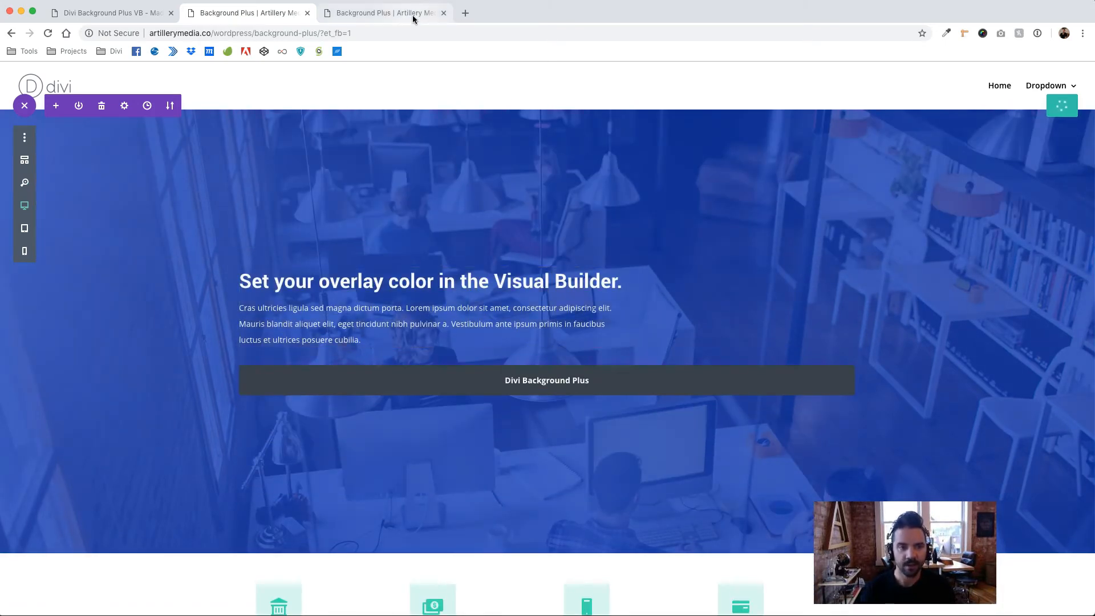
Examine how the blue overlay behaves over the parallax background image on the live page.
click(412, 15)
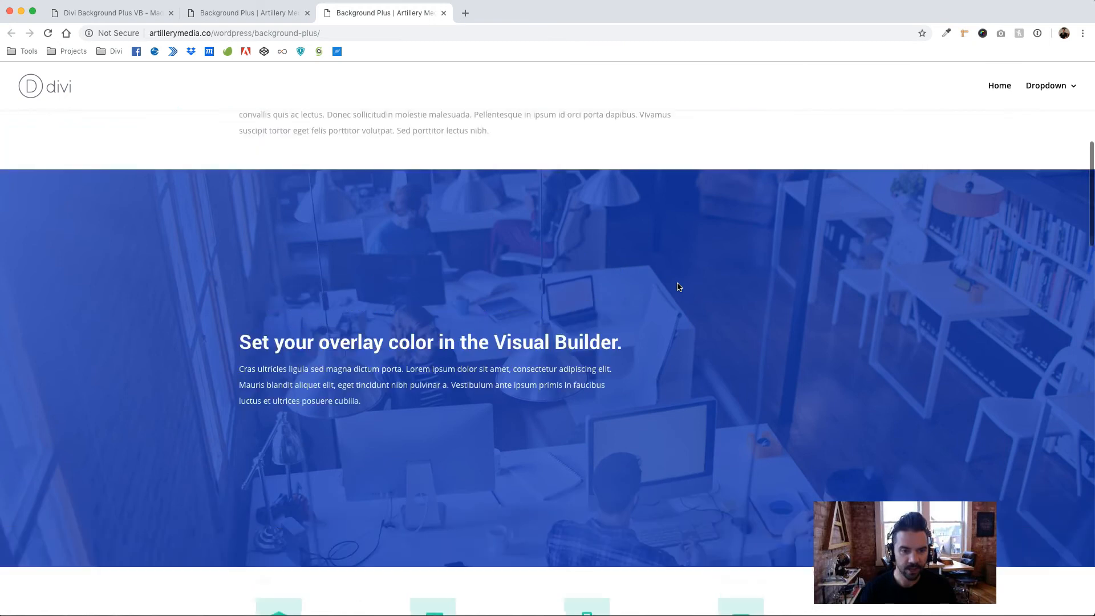
scroll(679, 287, up, 1)
scroll(678, 287, down, 2)
scroll(679, 287, up, 2)
scroll(679, 287, down, 2)
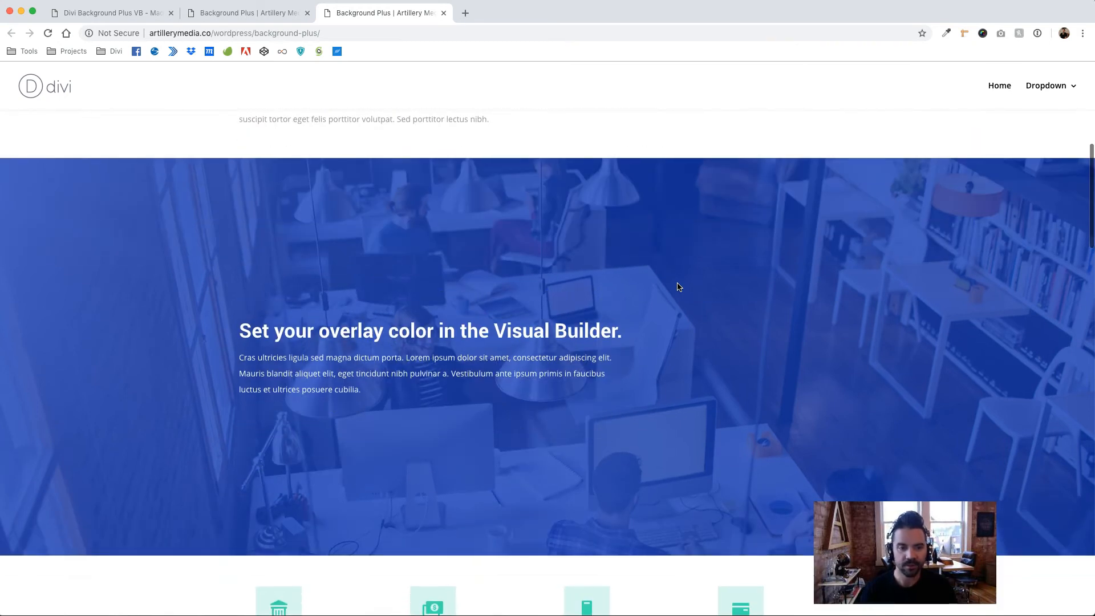
Return to the builder and remove the background image from the blue overlay section.
click(245, 13)
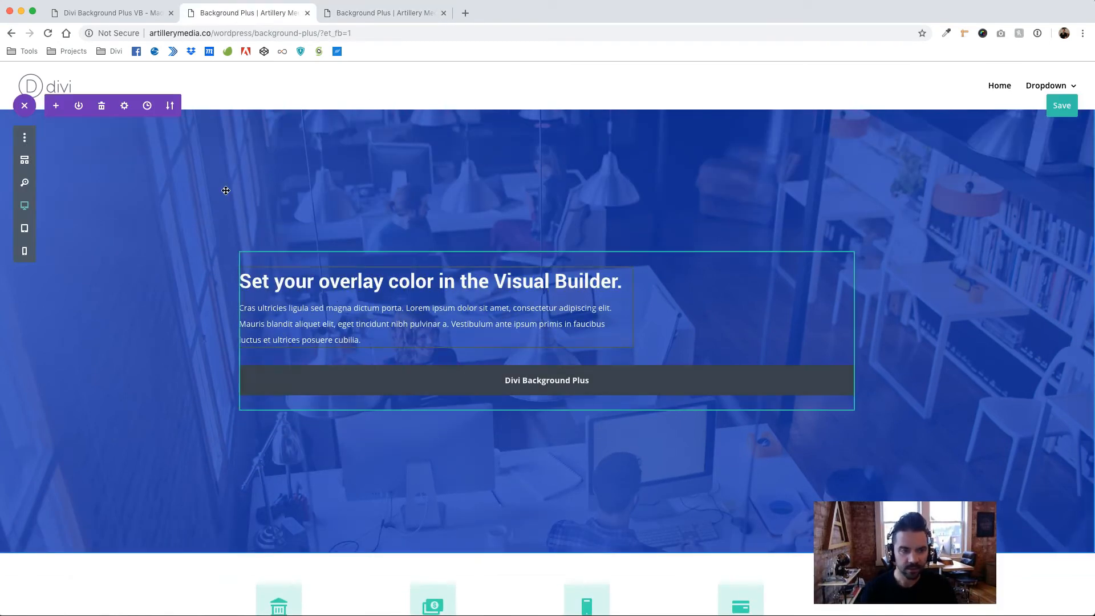
scroll(75, 194, up, 2)
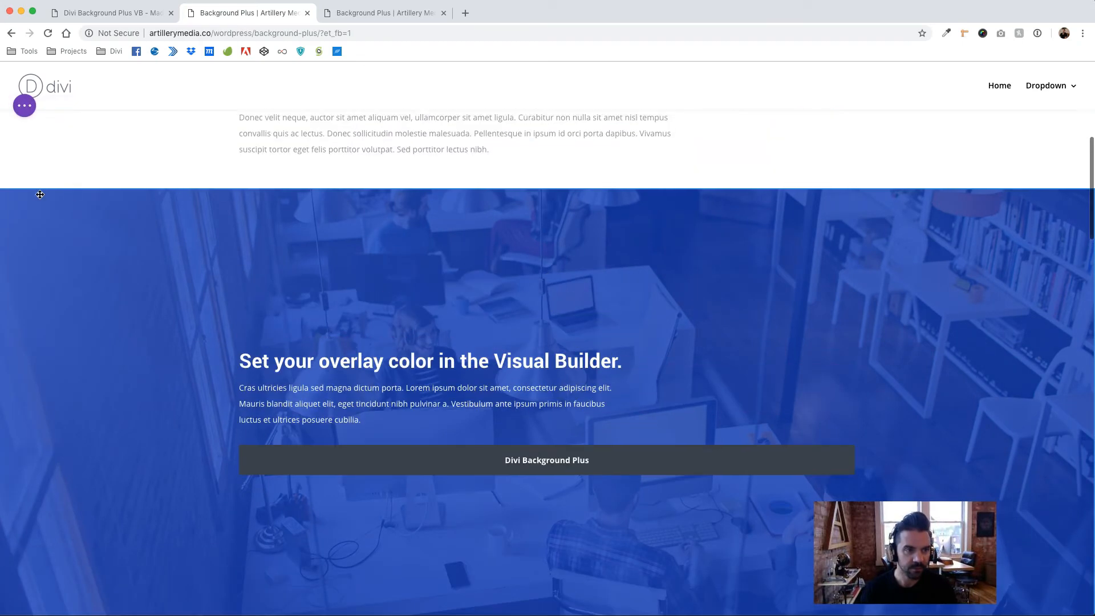
click(27, 200)
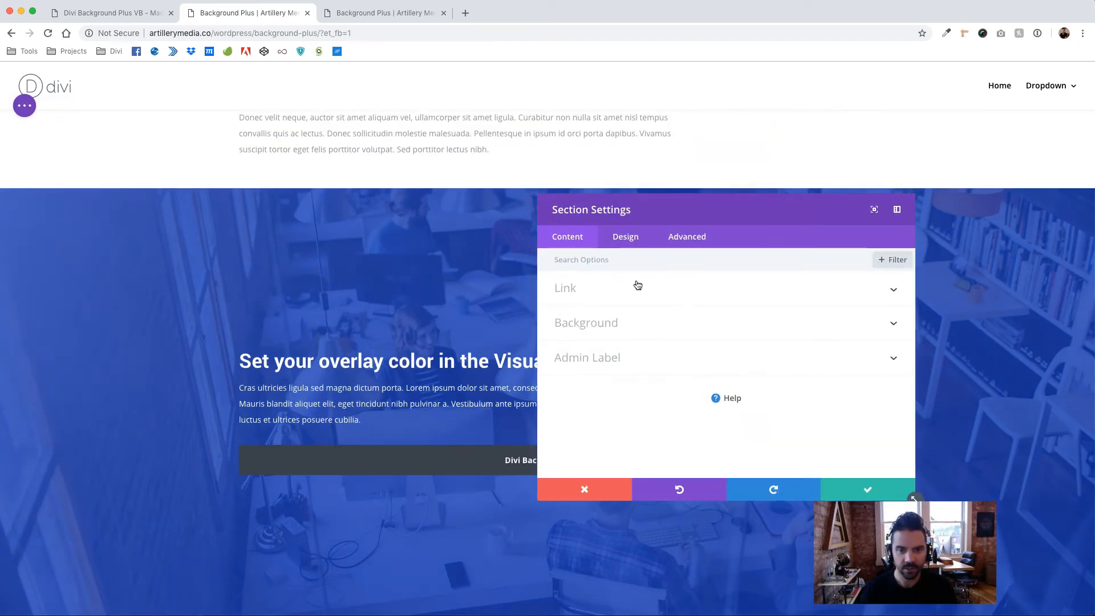
click(603, 322)
click(876, 347)
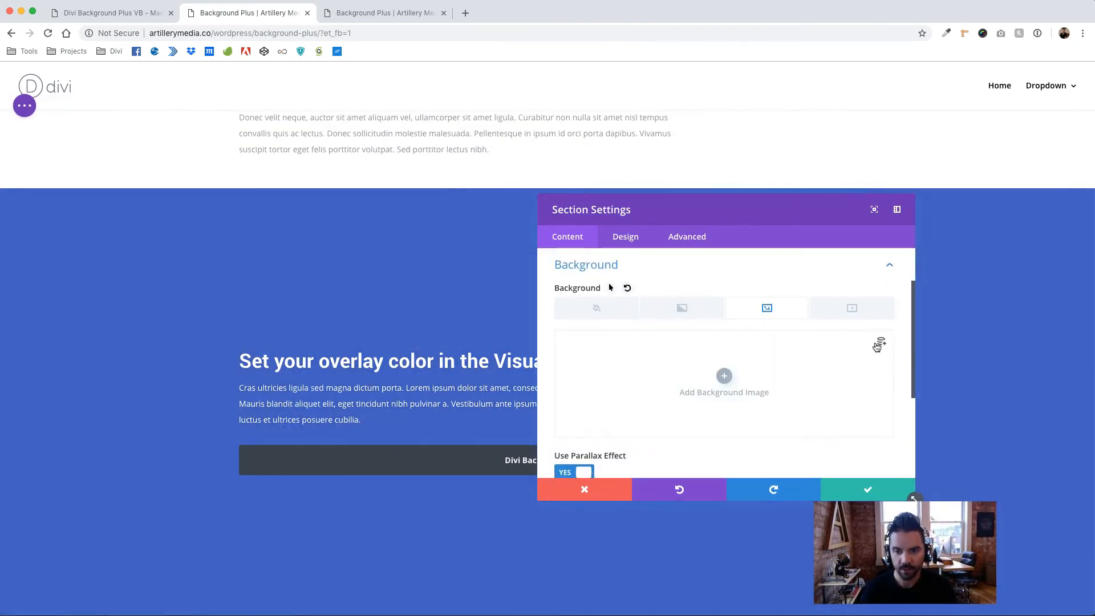
Add bigcartel.mp4 from the media library as the section's MP4 background video and save the section settings.
click(722, 391)
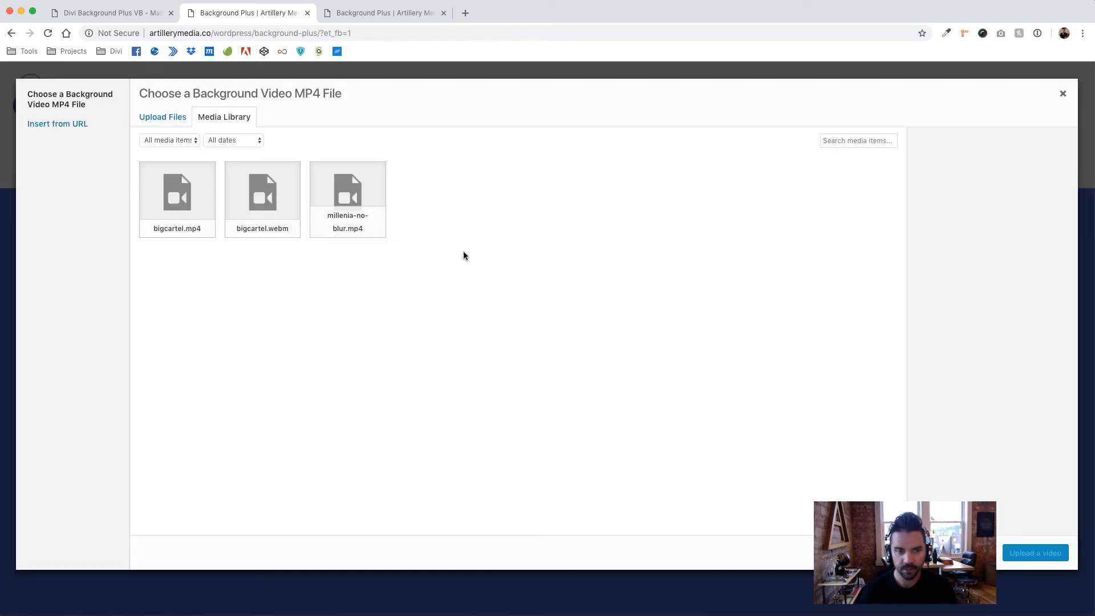
click(187, 208)
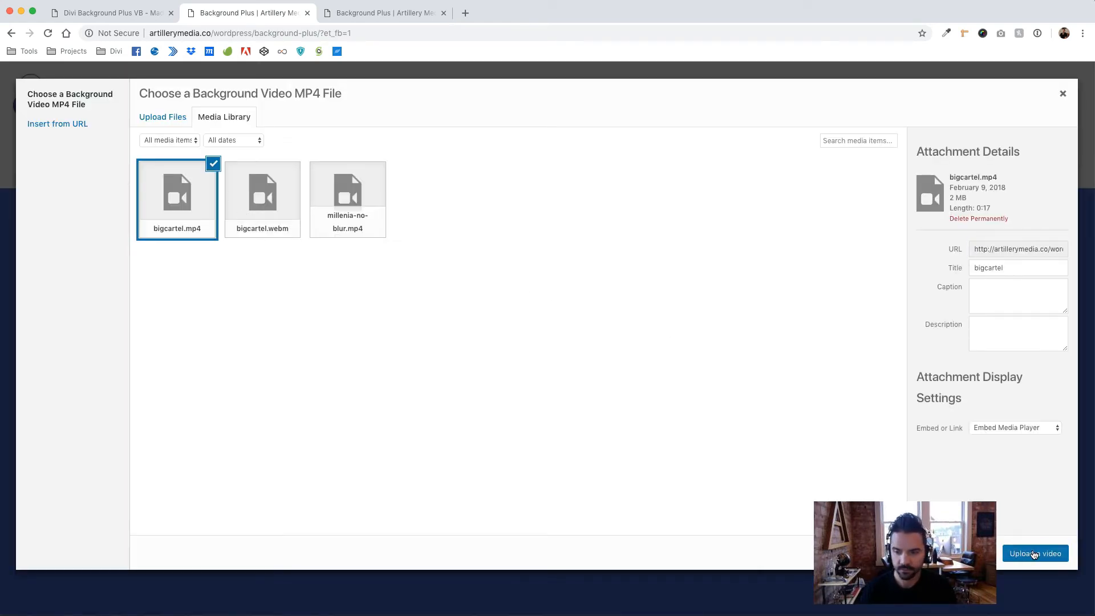
click(1034, 555)
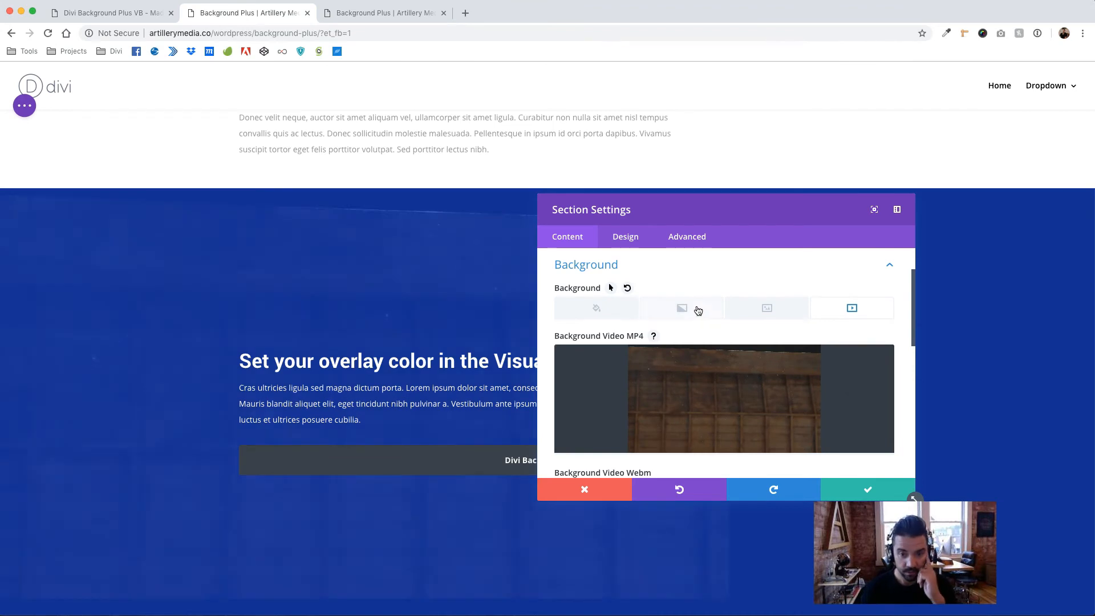
click(597, 308)
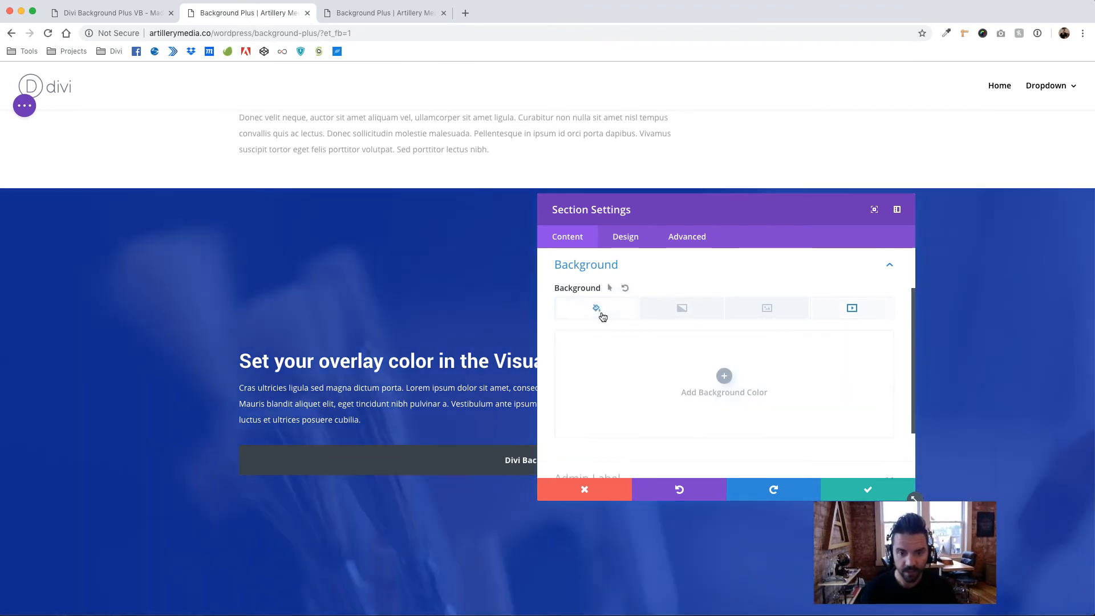
click(849, 495)
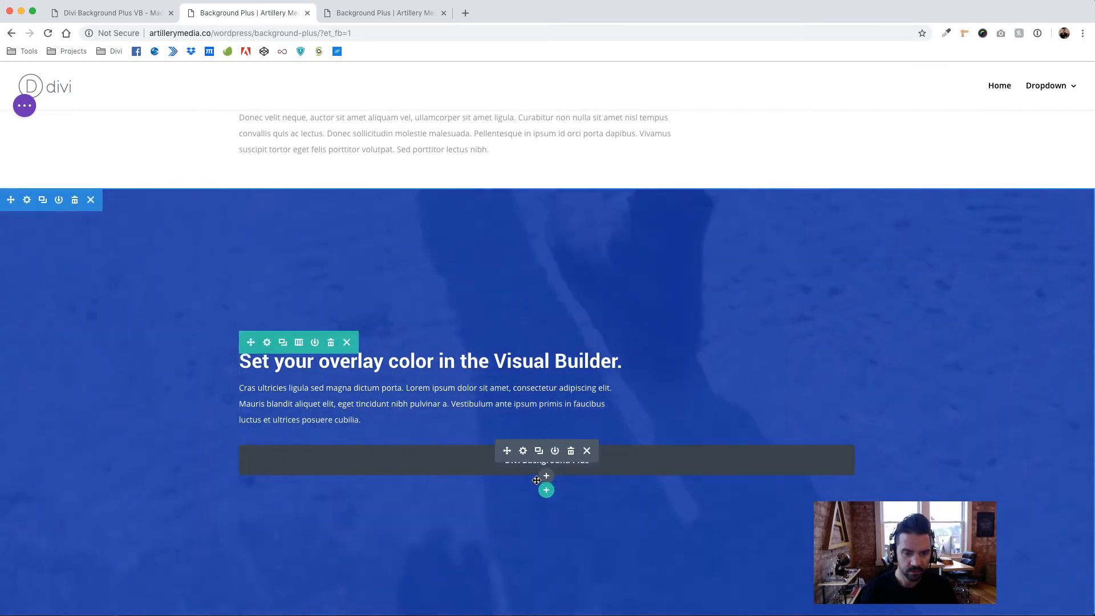
Replace the Divi Background Plus module's blue background color with black and lower its opacity.
click(523, 453)
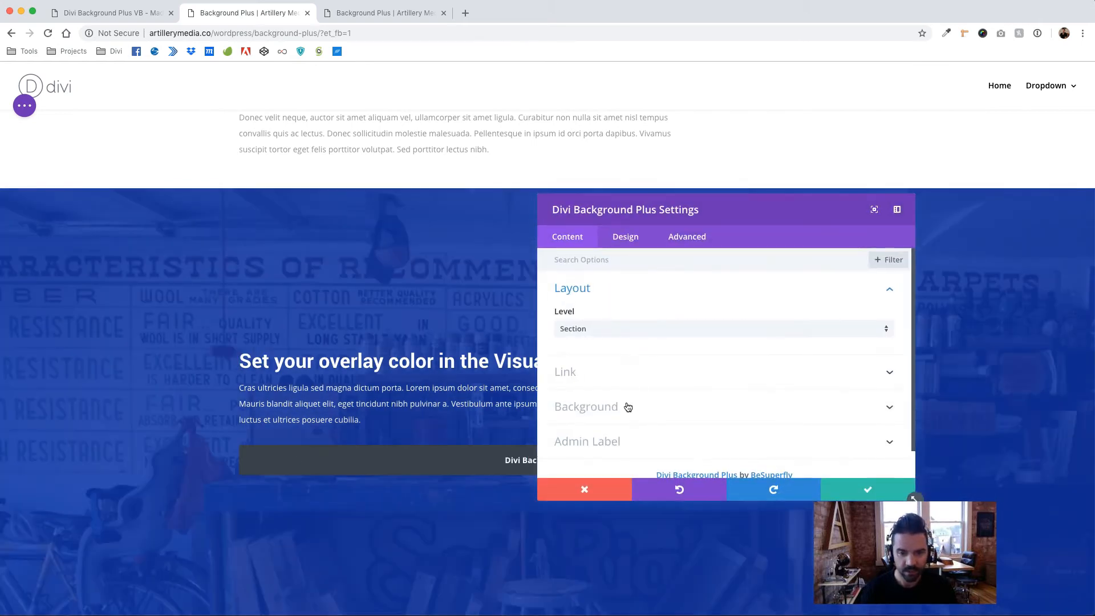
click(627, 407)
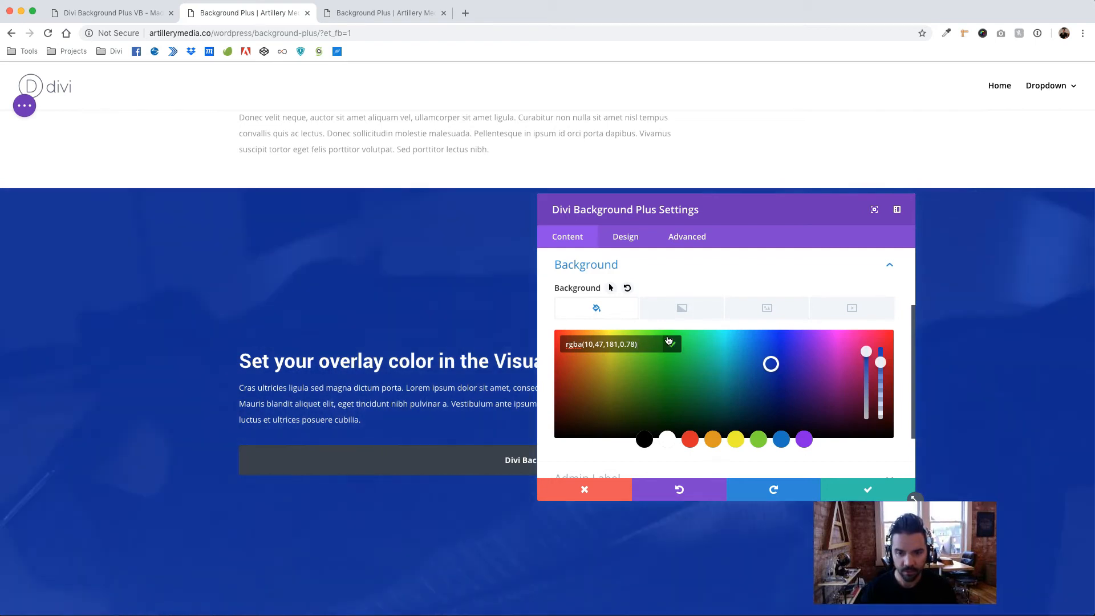
click(669, 342)
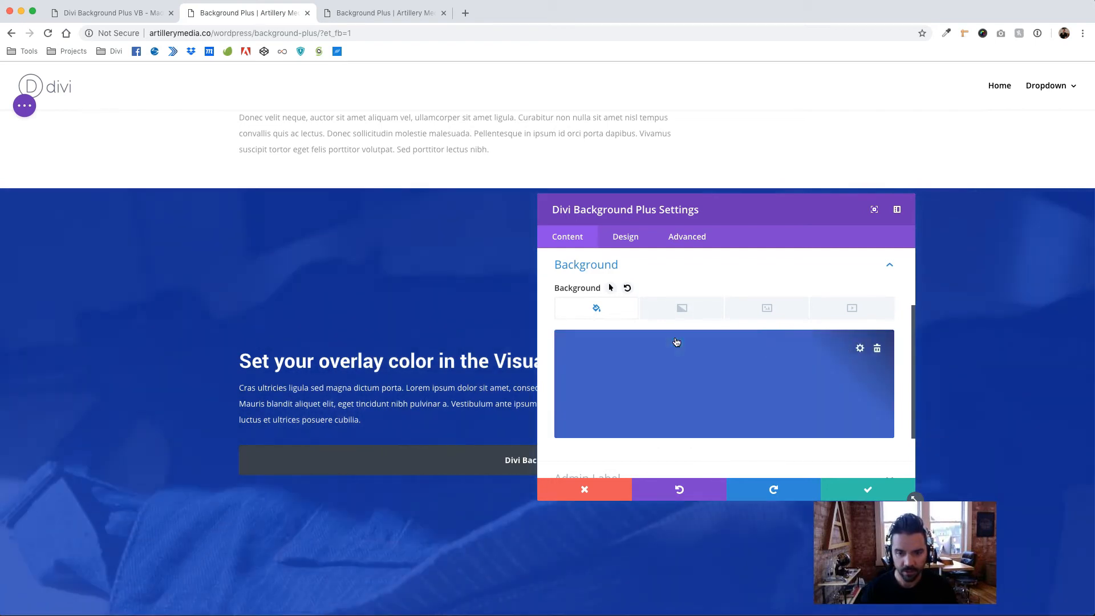
click(873, 348)
click(724, 375)
click(644, 438)
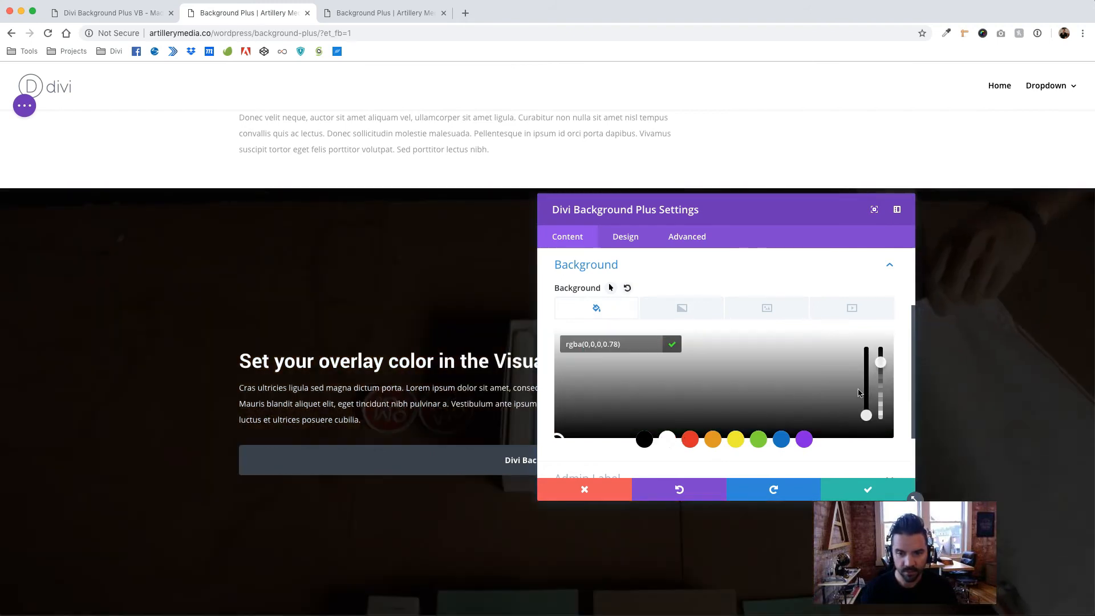
drag(880, 363, 880, 386)
click(663, 341)
click(672, 344)
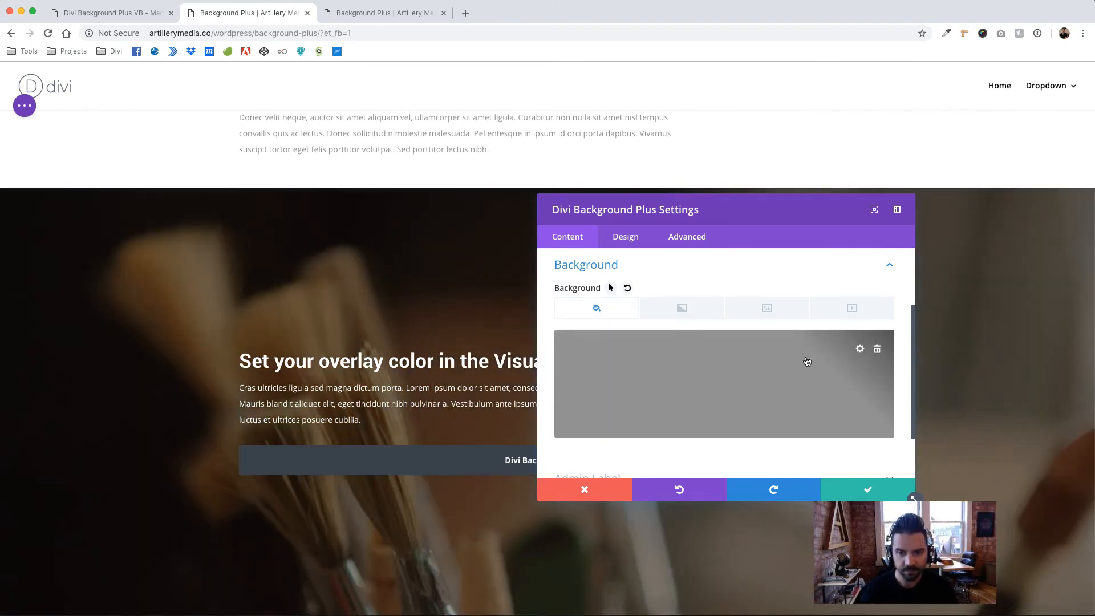
Remove the module's solid background color and add a background gradient with both colors set to black.
click(875, 349)
click(705, 308)
click(723, 376)
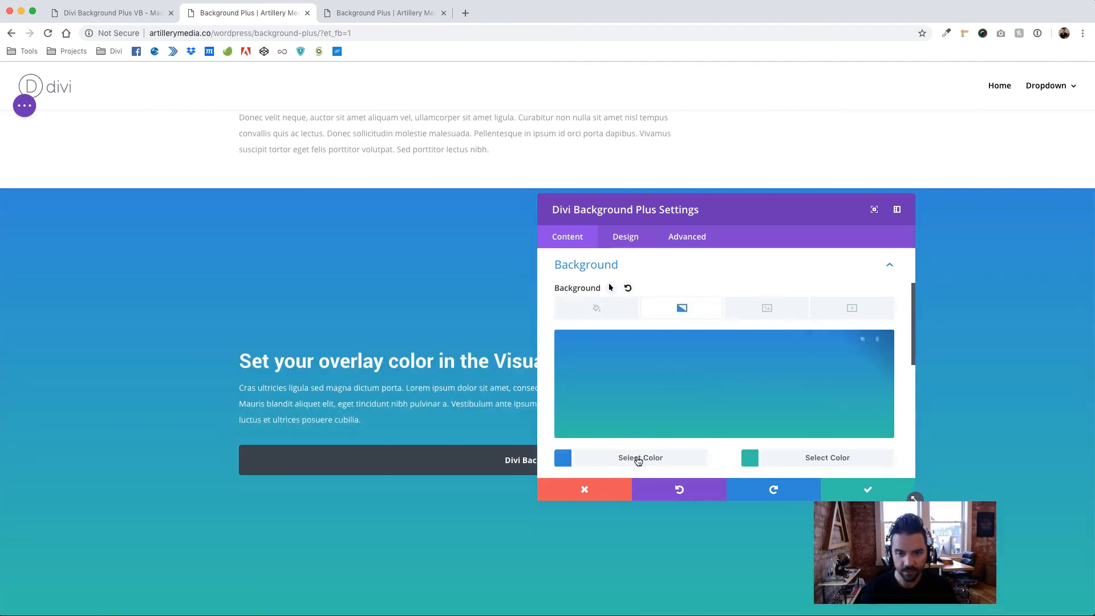
click(633, 462)
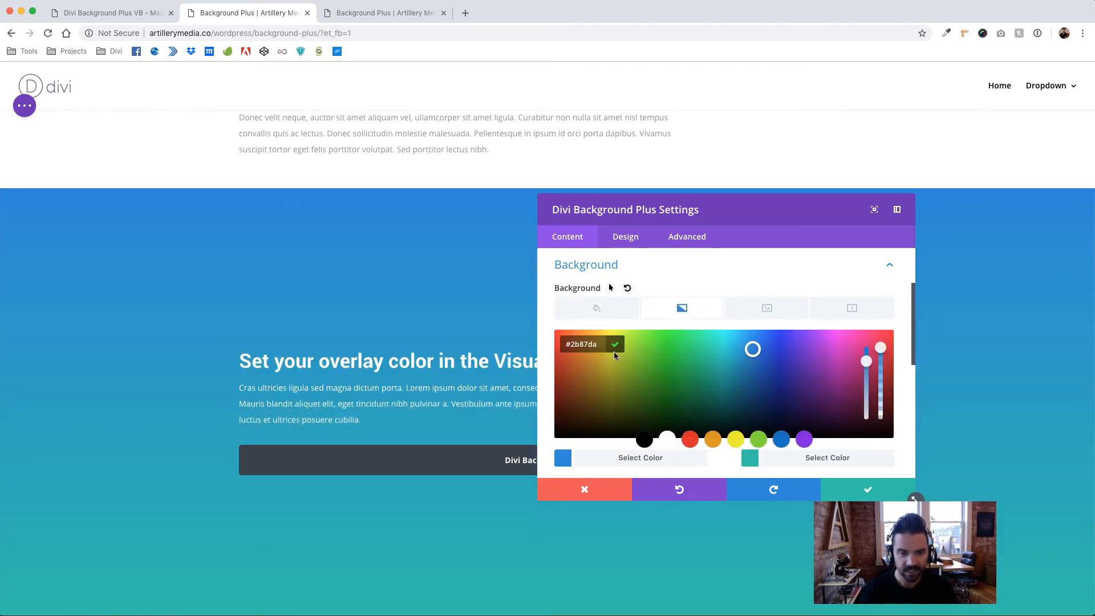
click(638, 441)
click(792, 460)
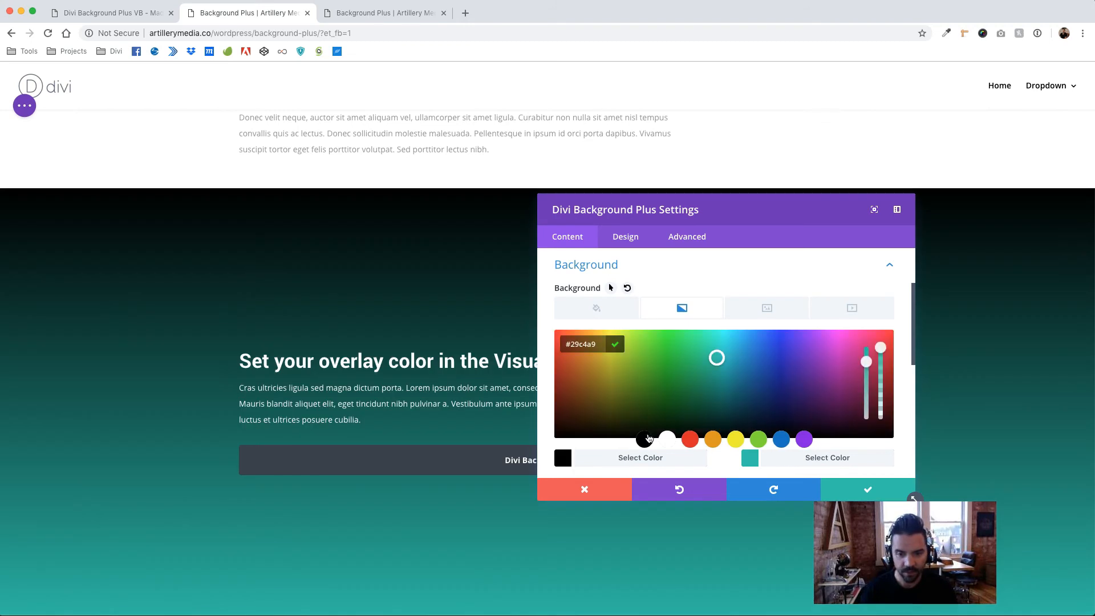
click(649, 437)
Make the first gradient color fully transparent, rgba(0,0,0,0), while keeping the second color black.
click(785, 465)
click(869, 387)
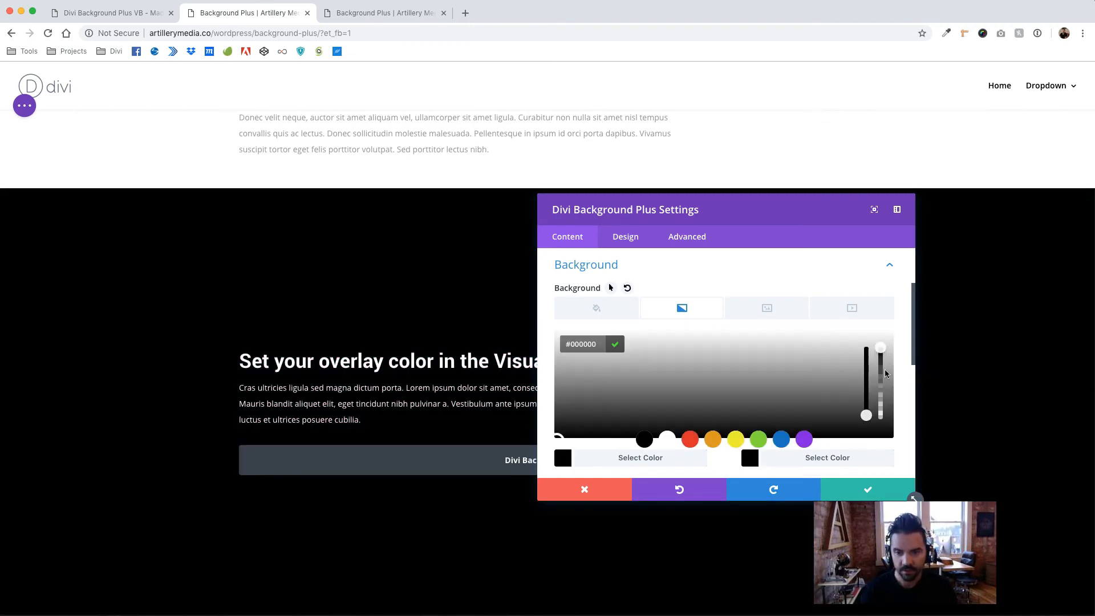
drag(880, 348, 878, 416)
click(654, 463)
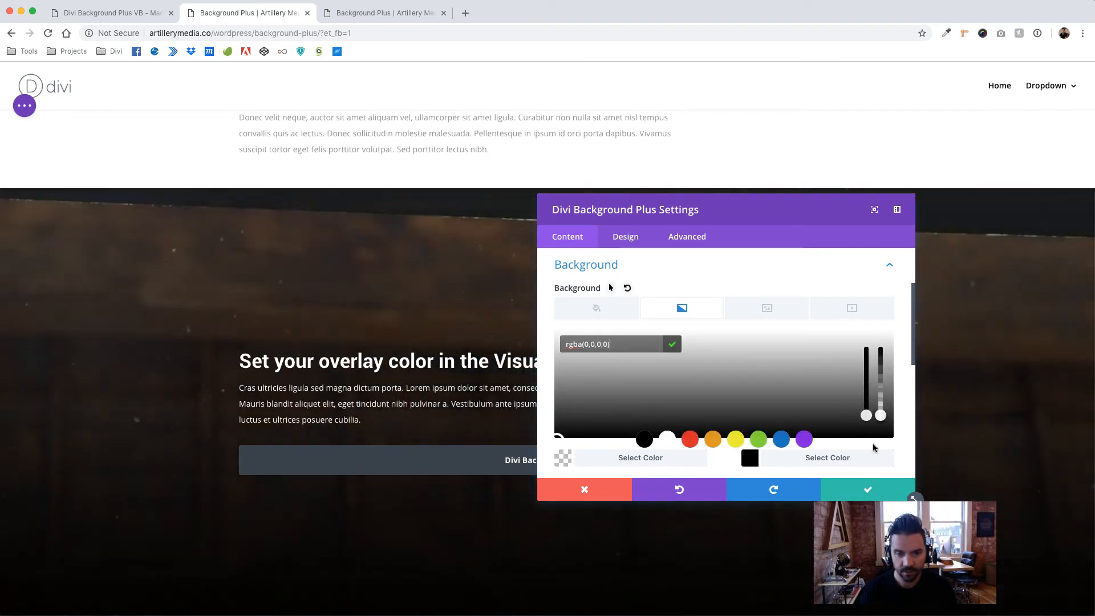
scroll(713, 423, down, 3)
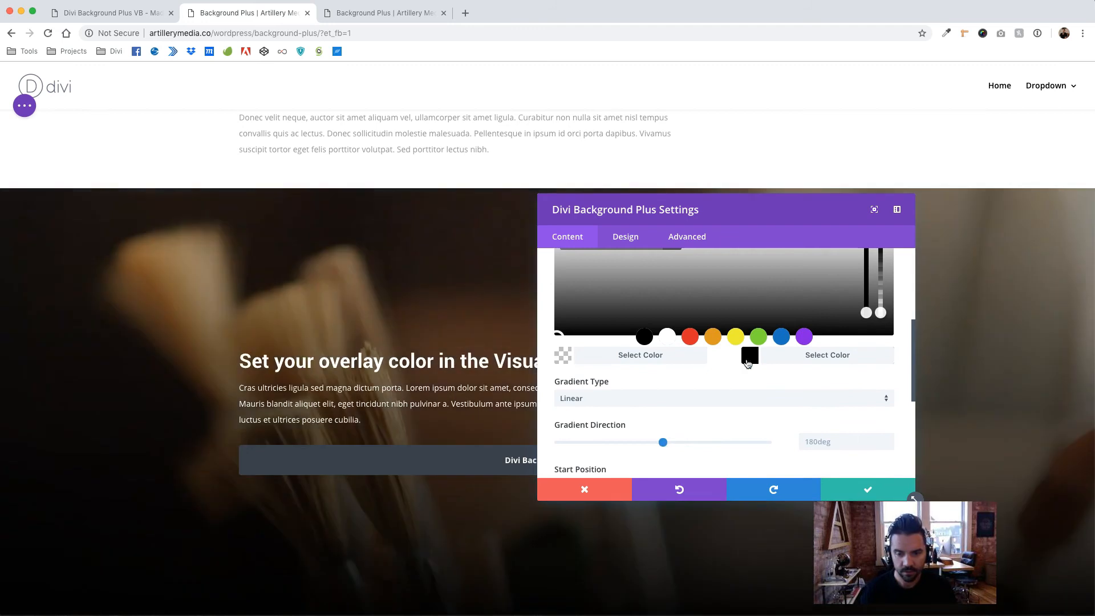
scroll(861, 319, up, 2)
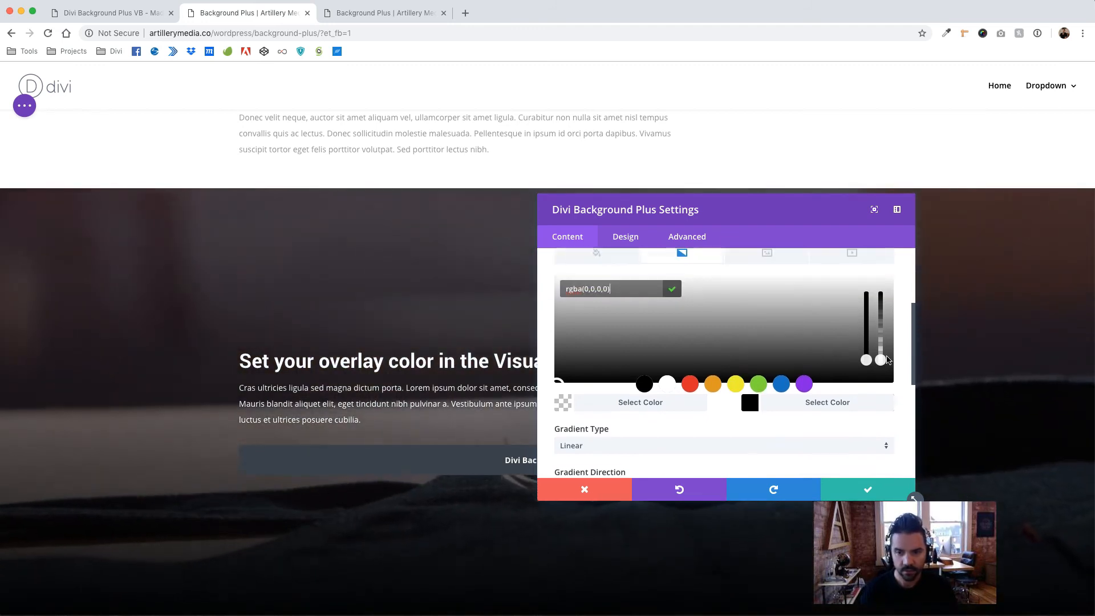
Set the linear gradient's direction to 242deg, then save the module settings and the page.
scroll(609, 449, down, 3)
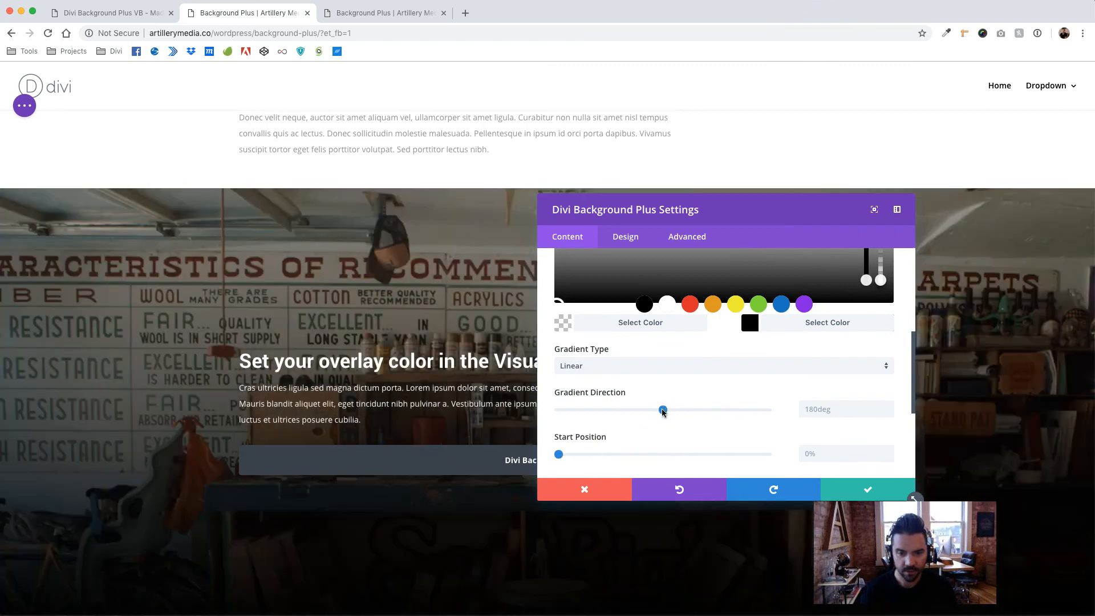
drag(664, 407, 699, 410)
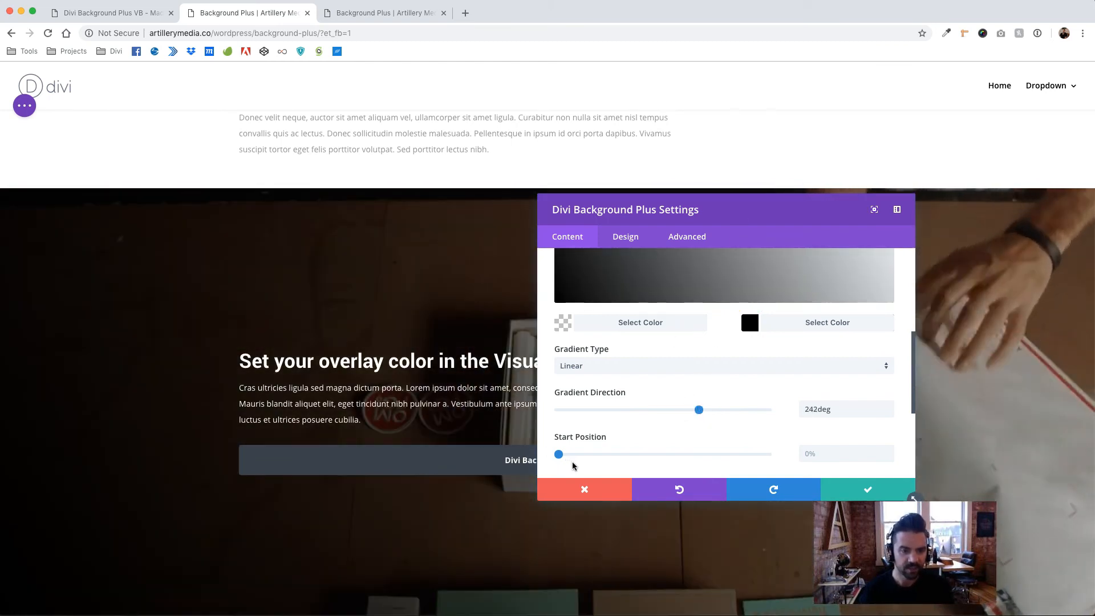
drag(767, 214, 651, 230)
click(707, 503)
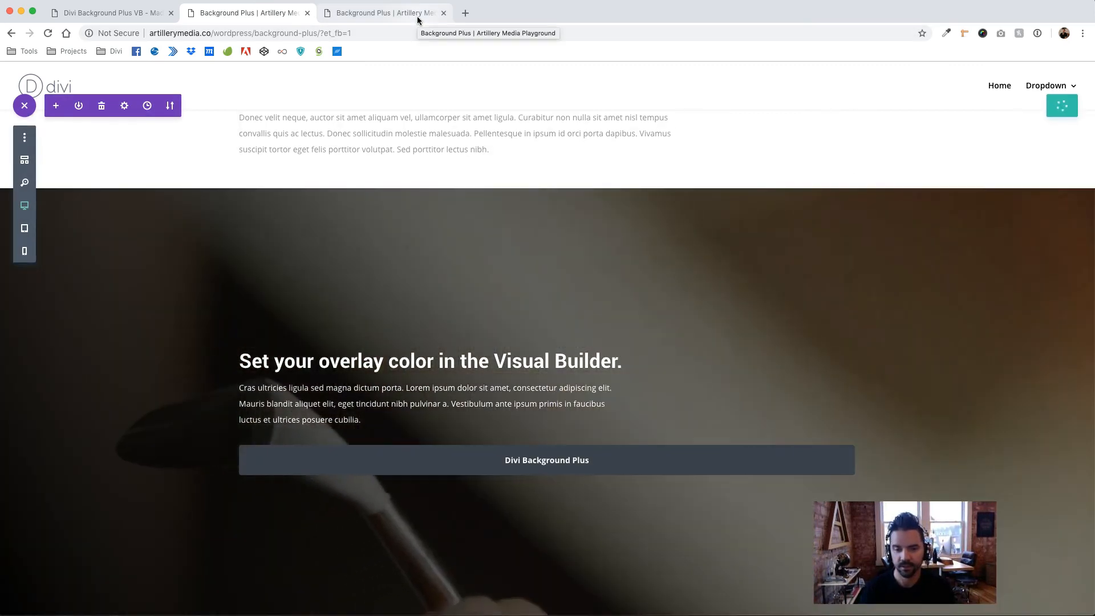
Examine how the gradient overlay appears over the section's background video on the live page.
click(416, 16)
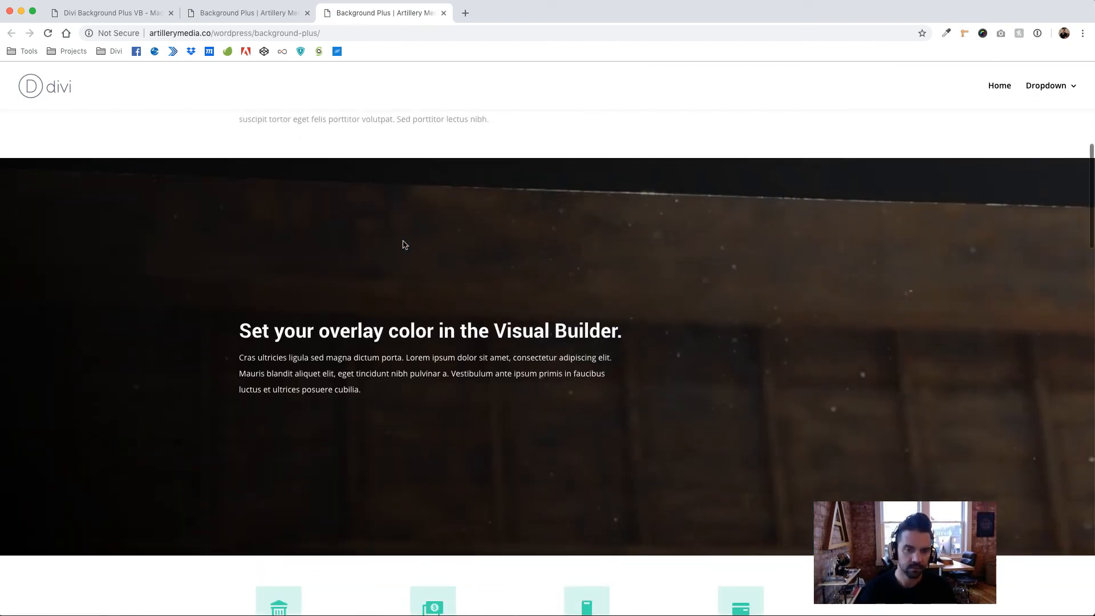
scroll(508, 430, down, 3)
scroll(509, 431, up, 3)
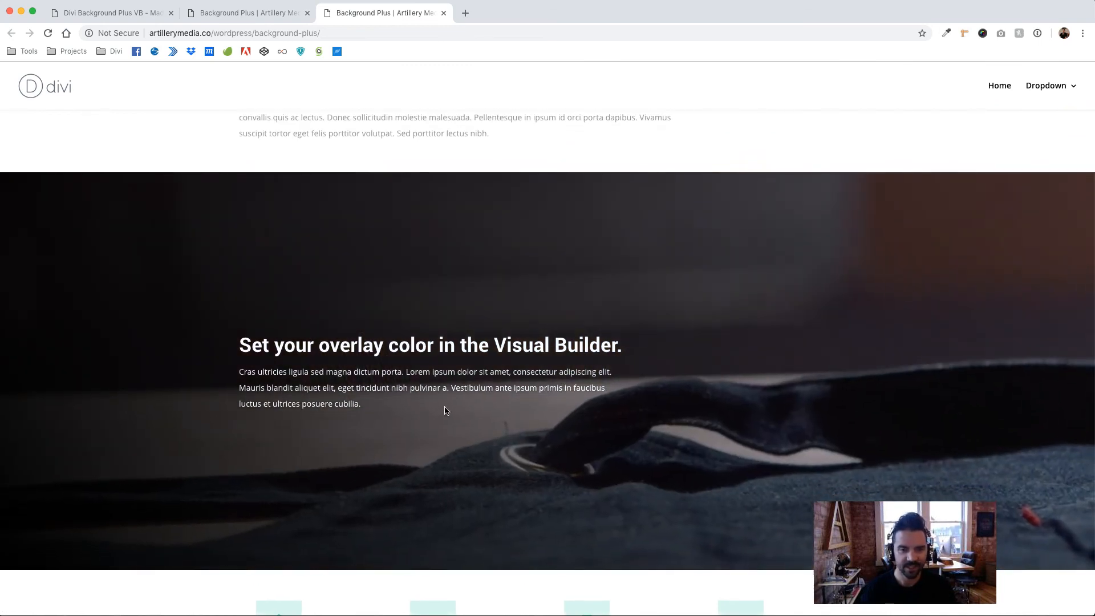
scroll(838, 384, down, 3)
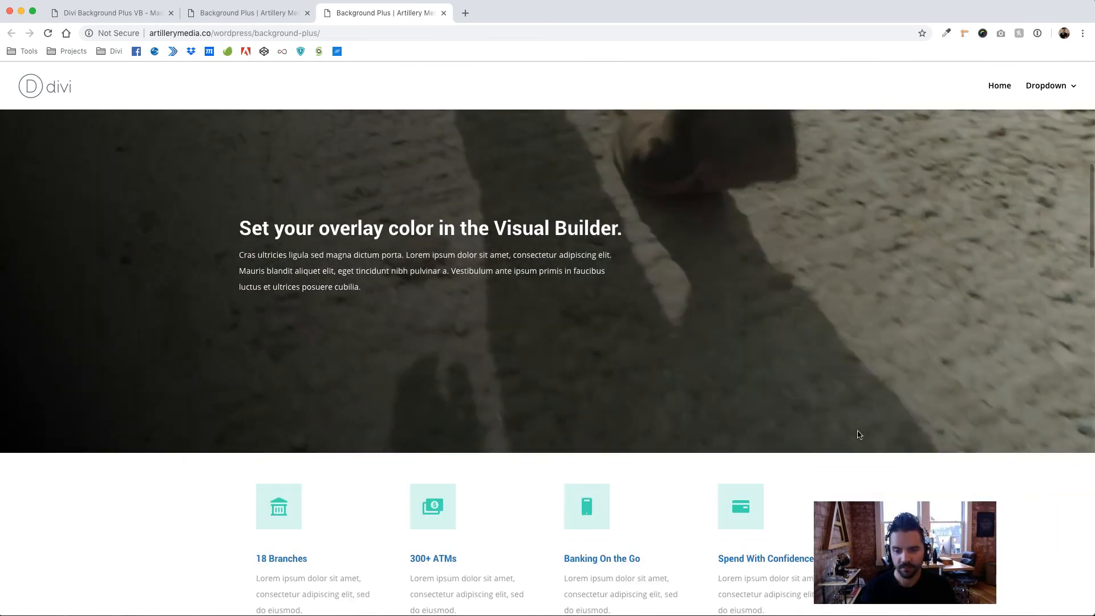
scroll(505, 336, up, 3)
Examine the Level options in the Divi Background Plus module's layout settings, keep Section, and close the settings.
click(242, 13)
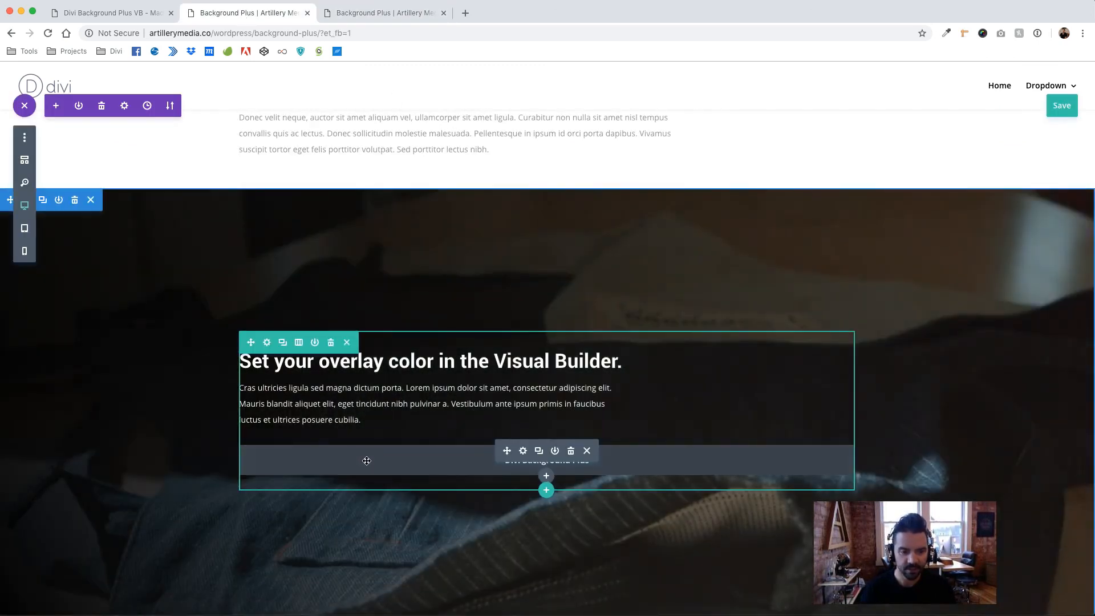
click(525, 455)
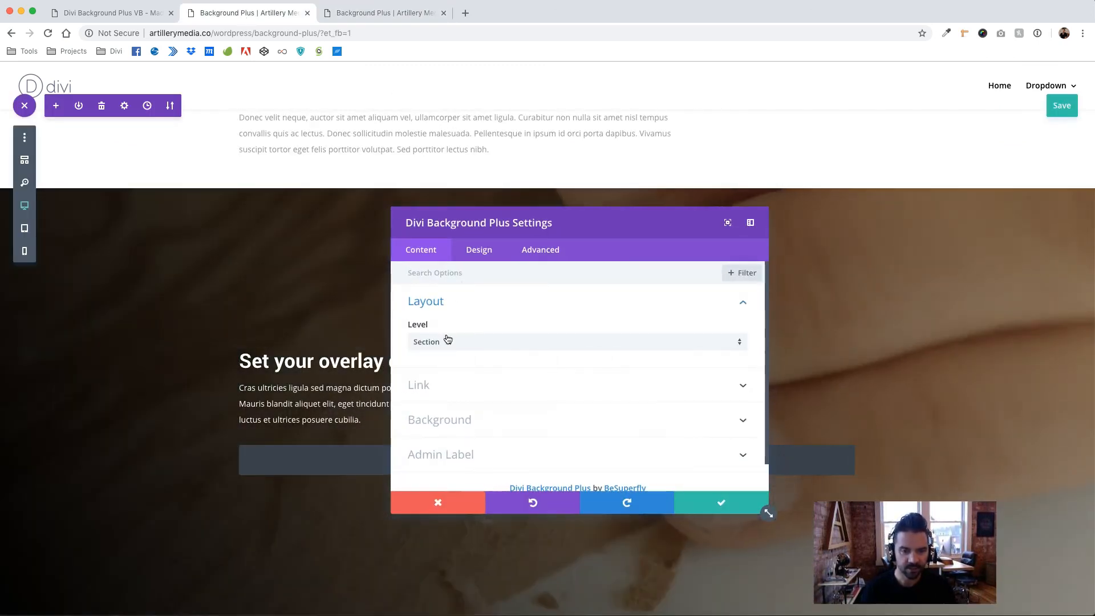
click(444, 342)
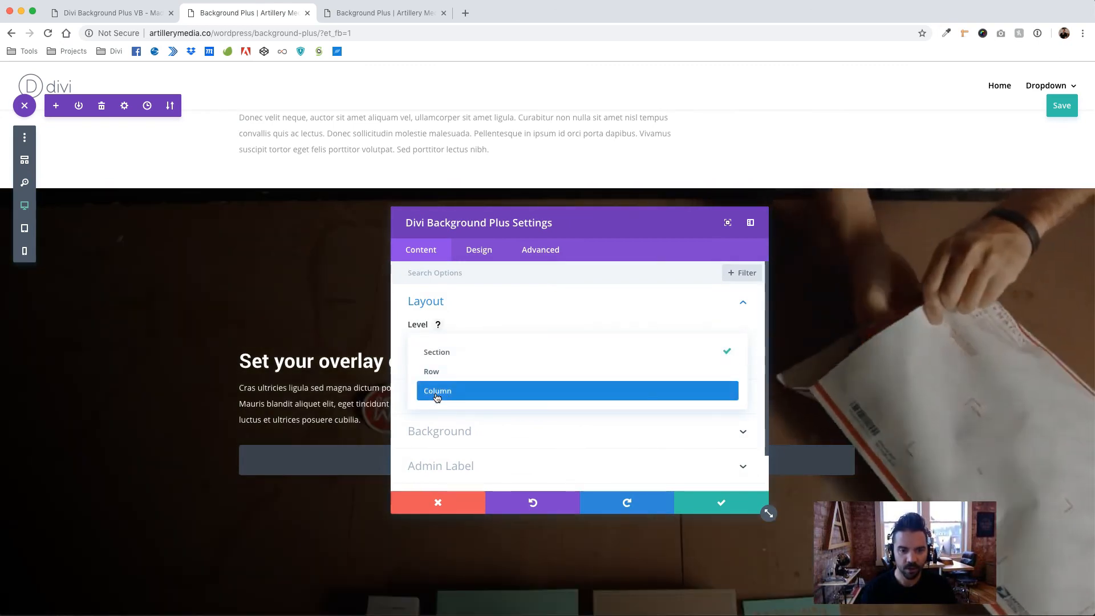
click(718, 504)
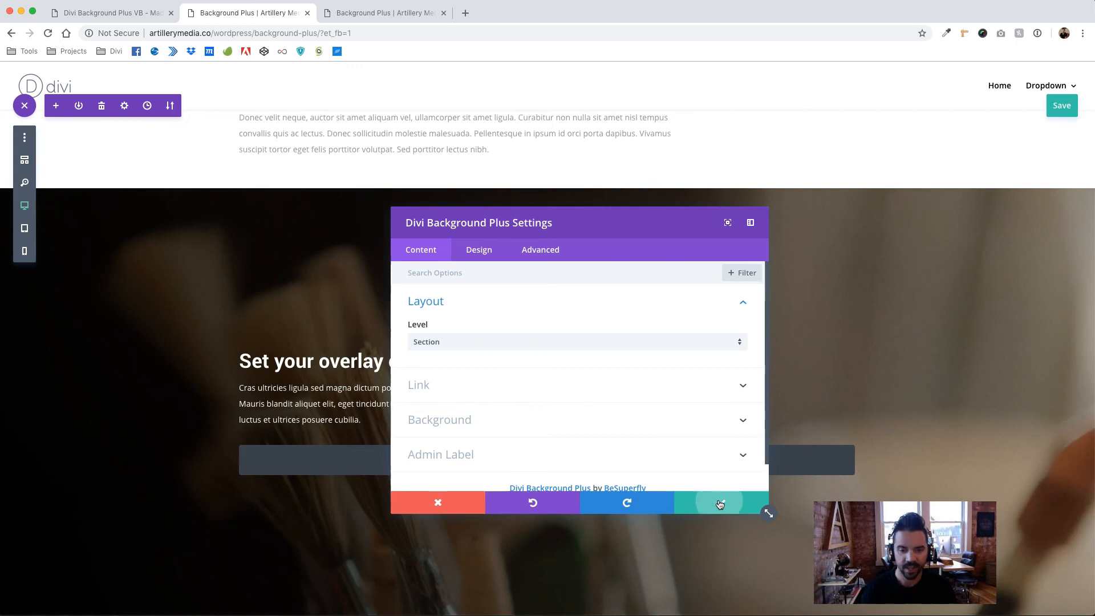
click(719, 504)
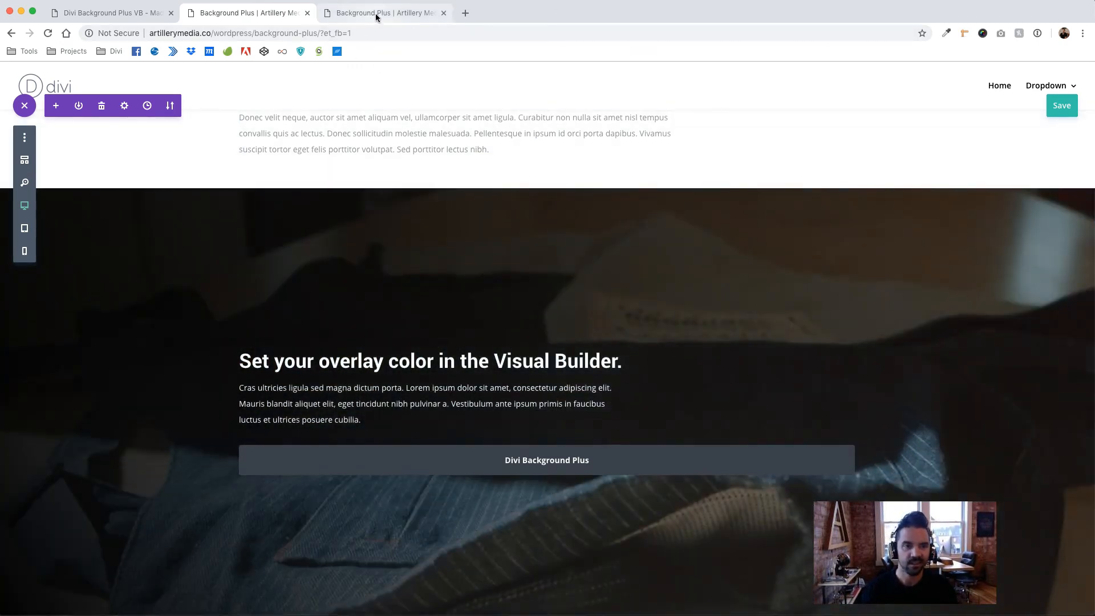
View the top of the live page and the introduction on the Divi Background Plus product page.
click(375, 13)
scroll(598, 262, up, 10)
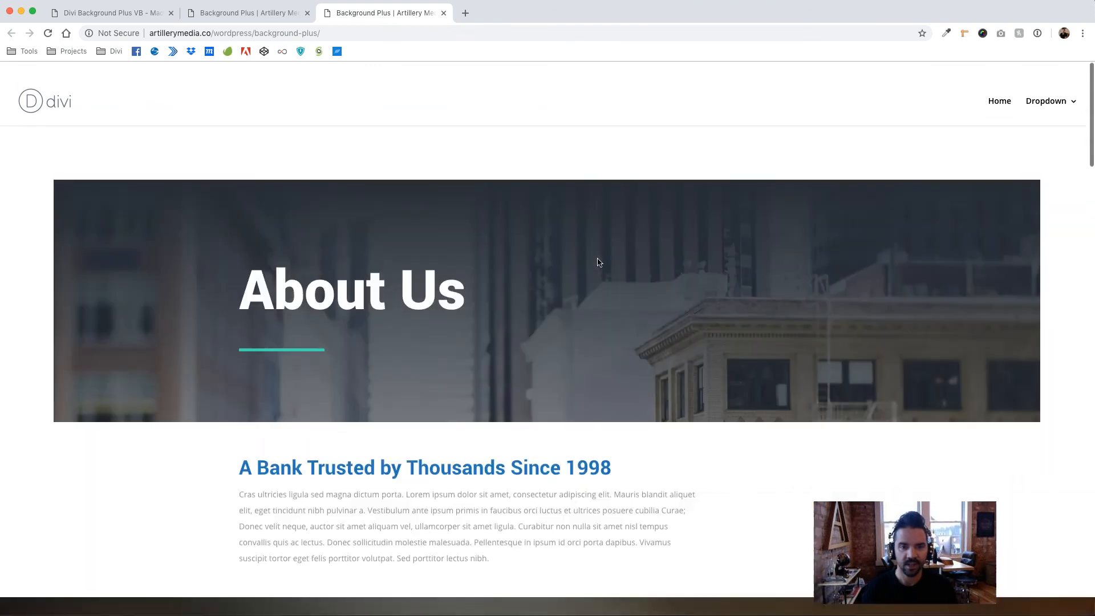
click(143, 12)
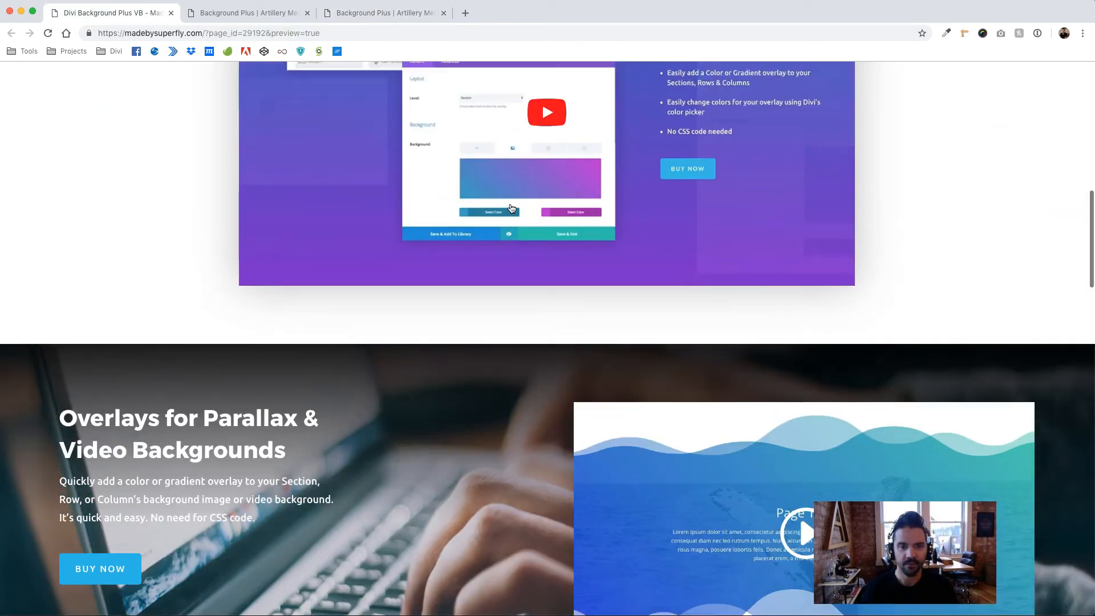
scroll(512, 208, up, 15)
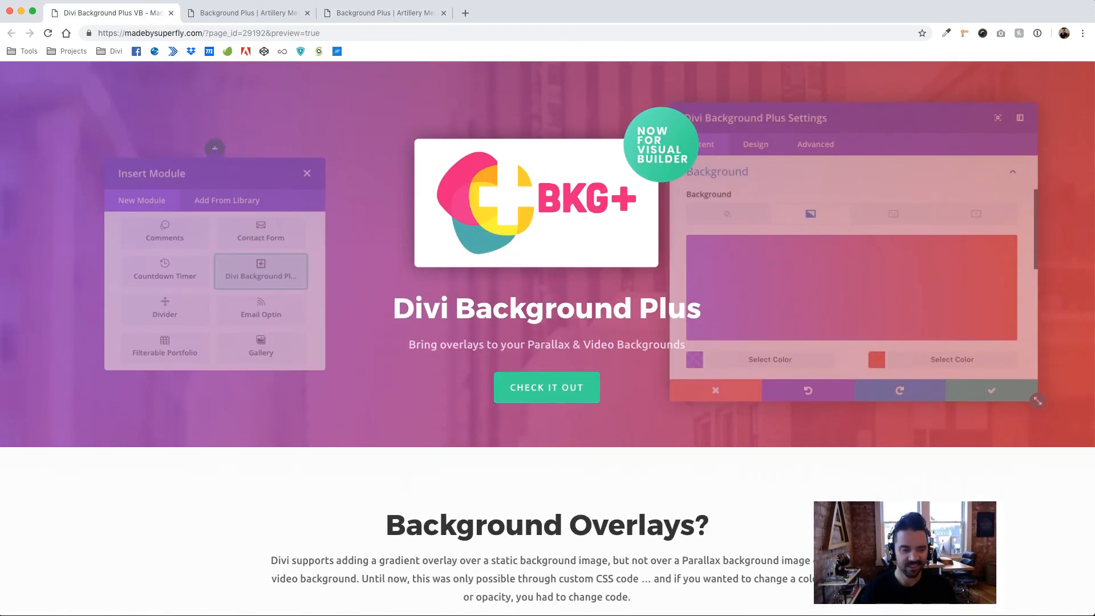